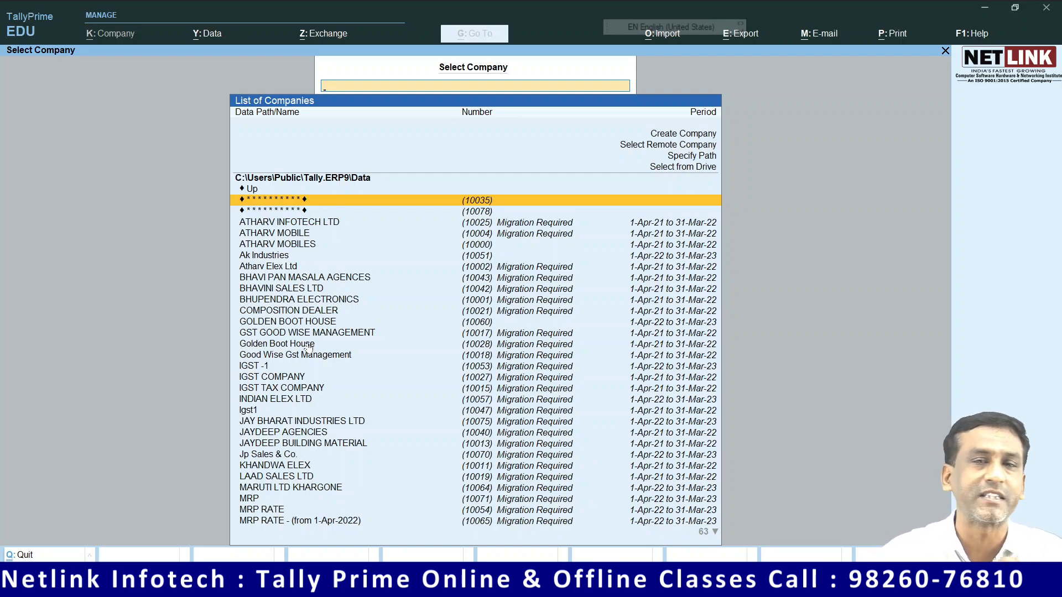
- Switch to the Windows display settings, set the scale to 150%, and return to TallyPrime
left_click(985, 8)
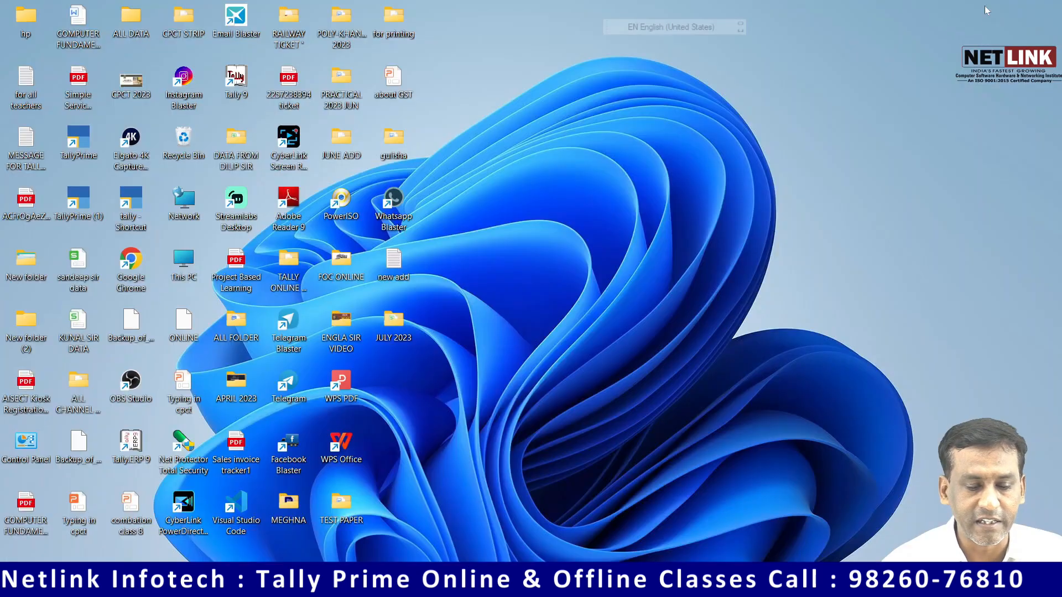
right_click(924, 145)
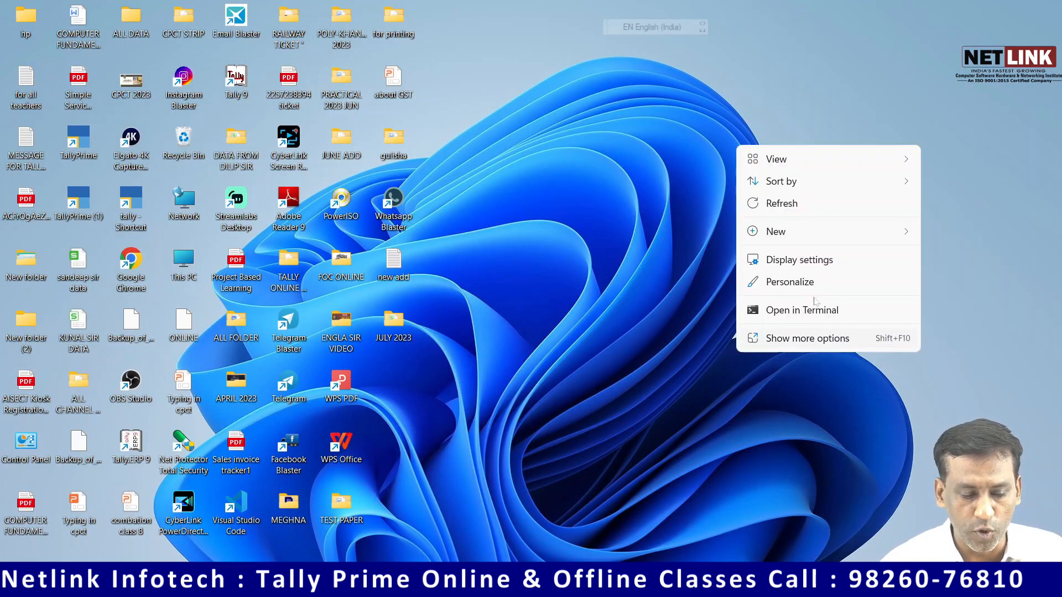
left_click(810, 261)
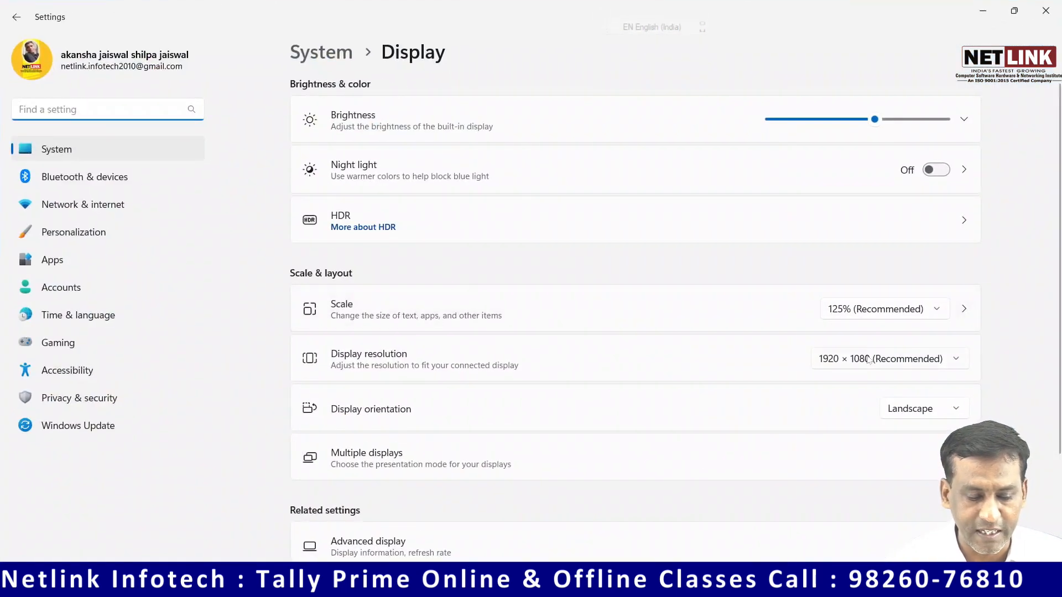
left_click(864, 317)
left_click(862, 332)
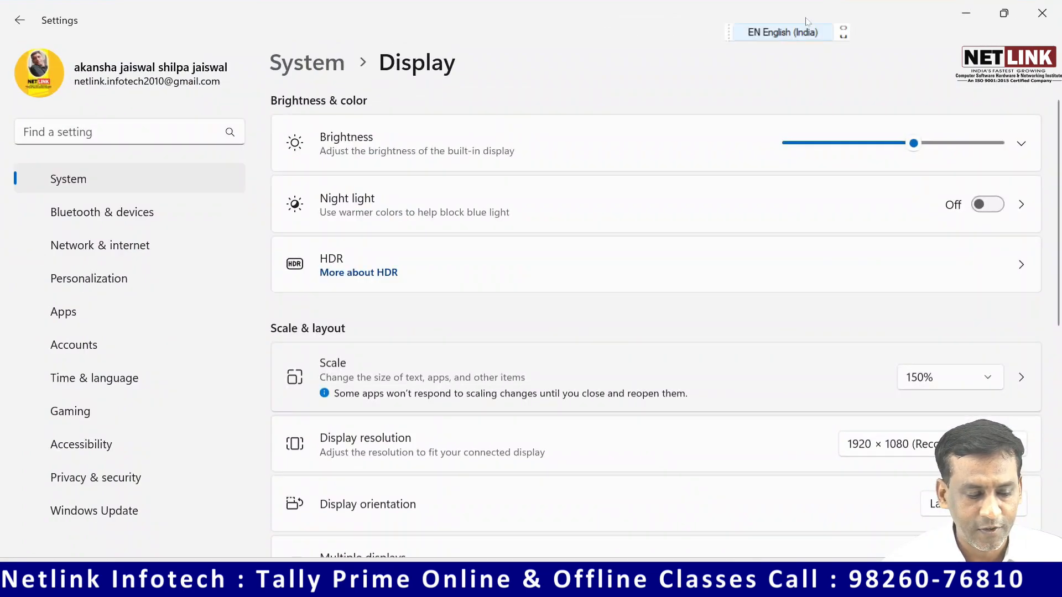
left_click(1049, 8)
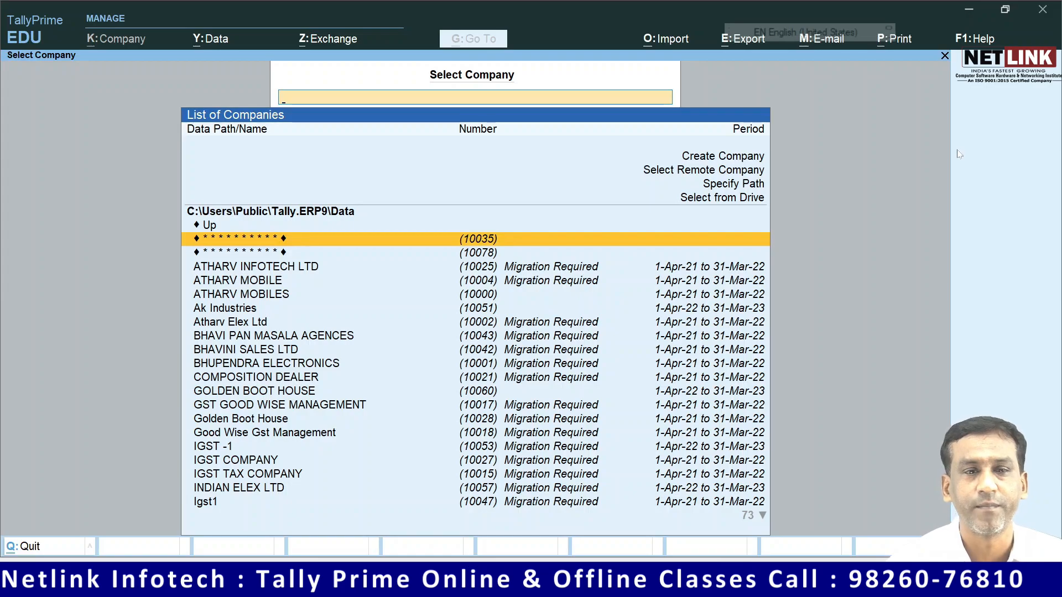
- Start creating a new company named Sam Industries Ltd, keeping the same mailing name and a blank address
key("Up")
key("Up")
key("Up")
key("Up")
key("Up")
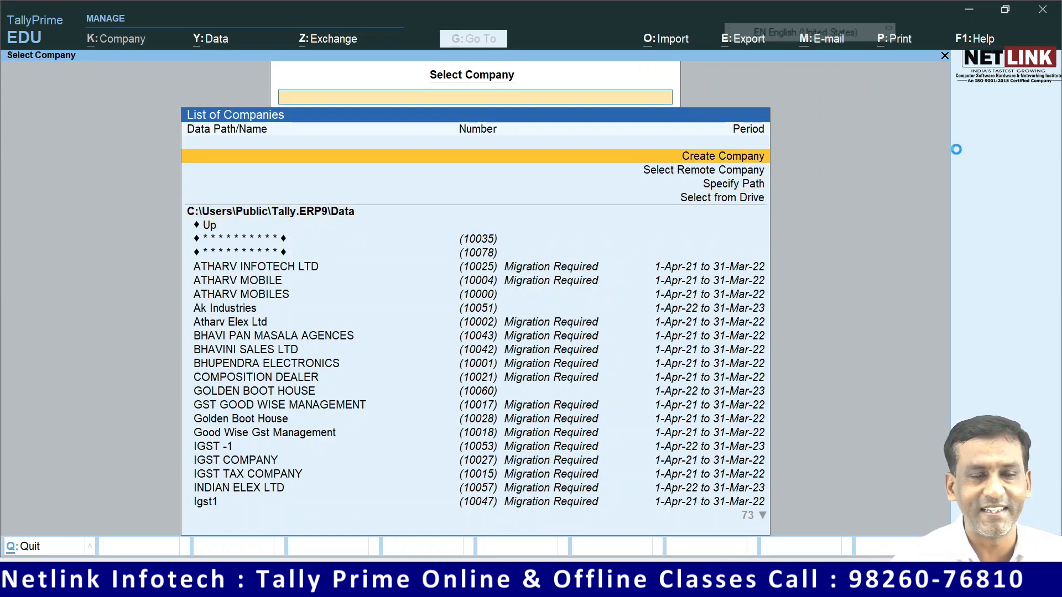
key("Return")
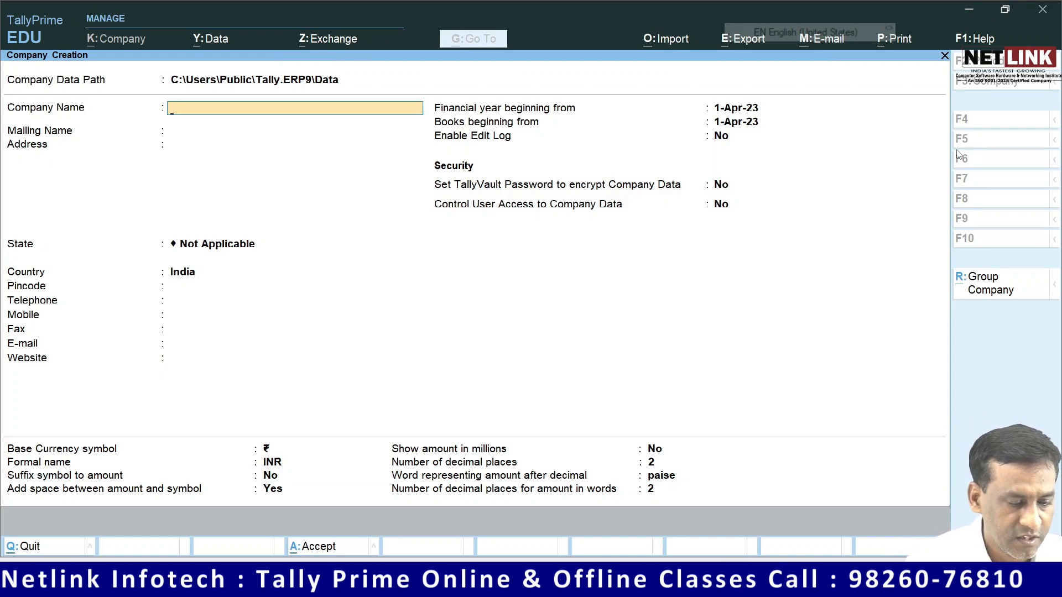
type("Sam industr")
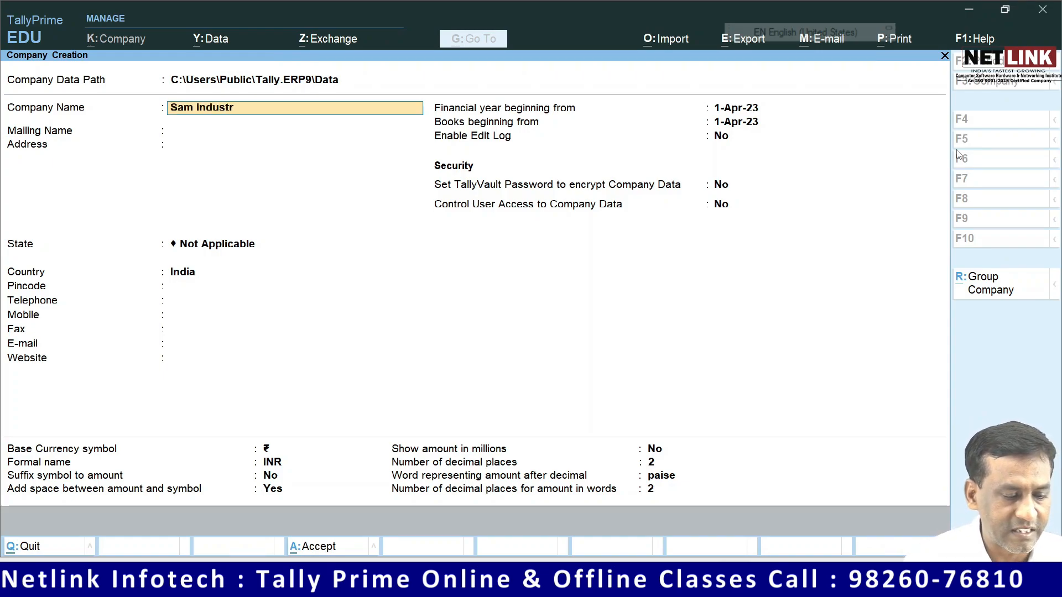
key("Return")
key("Return")
key("Return")
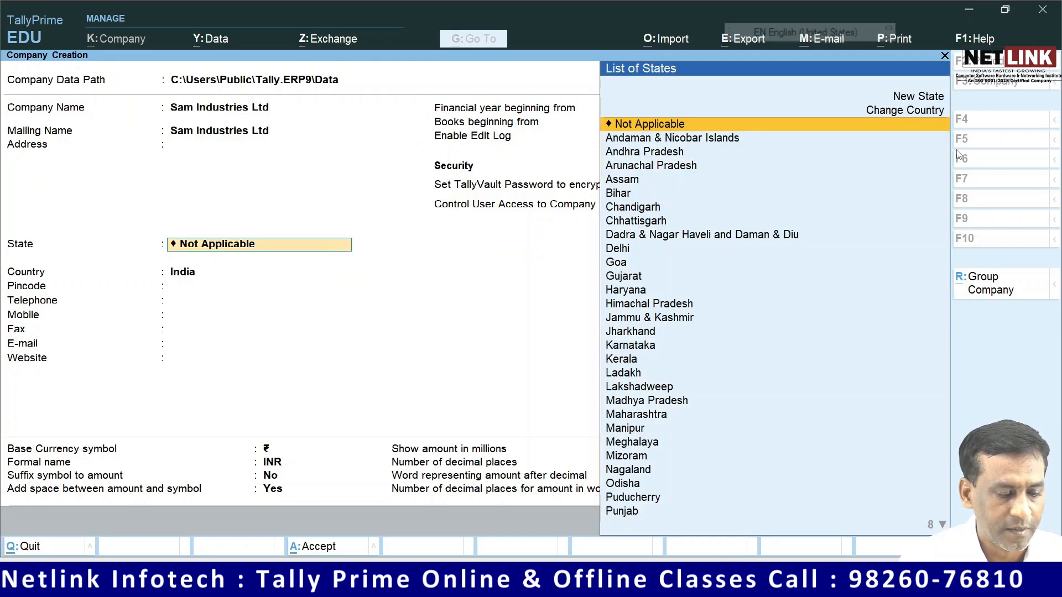
- Set the company's state to Madhya Pradesh, keep the remaining defaults, and save the company
type("Mad")
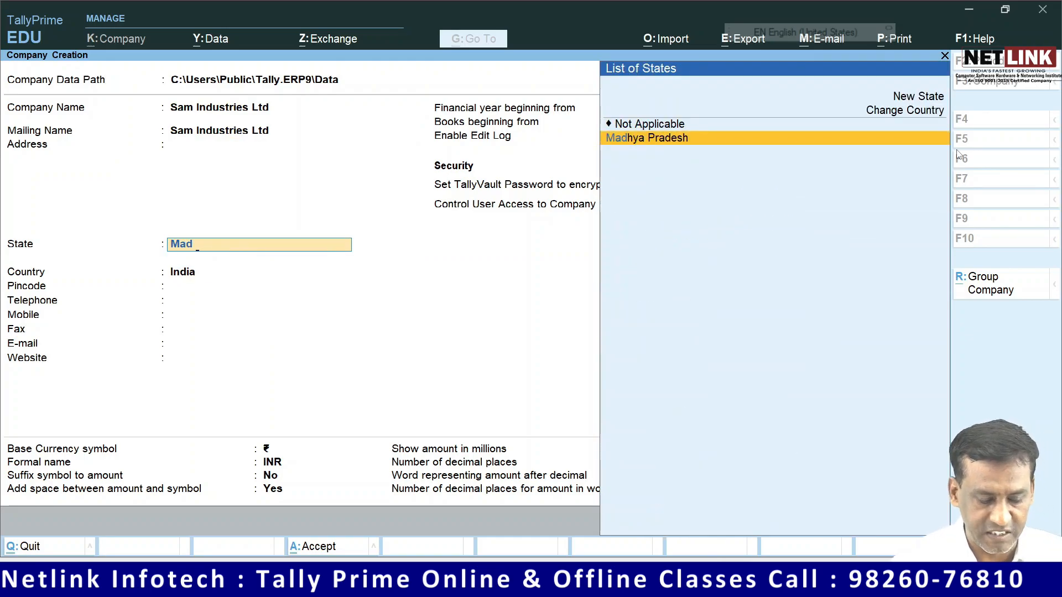
key("Return")
key("Return")
key("Return")
key("Return")
key("Return")
key("Return")
key("Return")
key("Return")
key("Return")
key("Return")
key("Return")
key("Return")
key("Return")
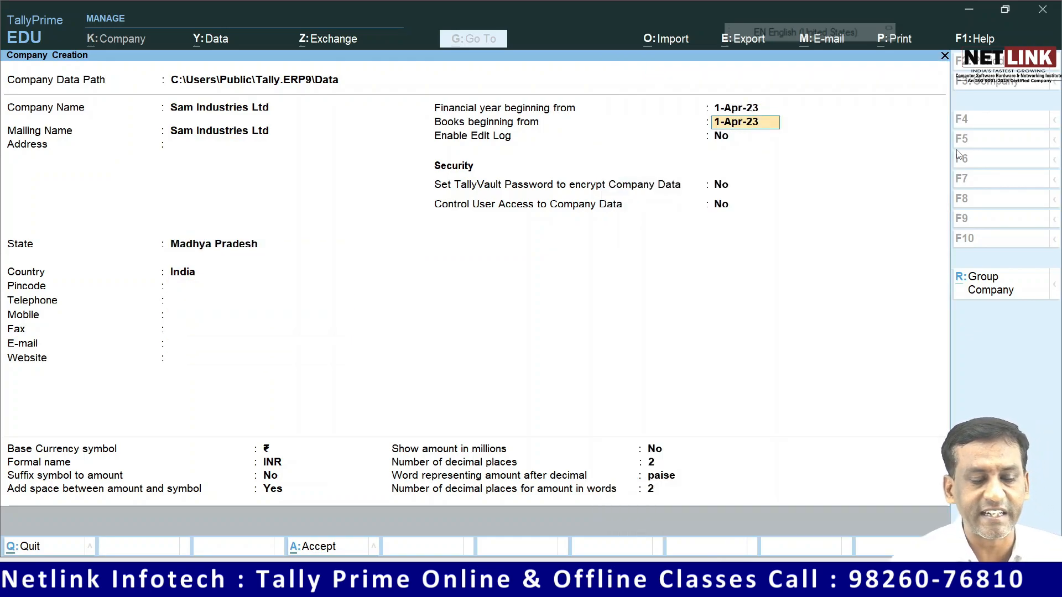
key("Return")
key("Return")
key("Return")
key("Return")
key("Return")
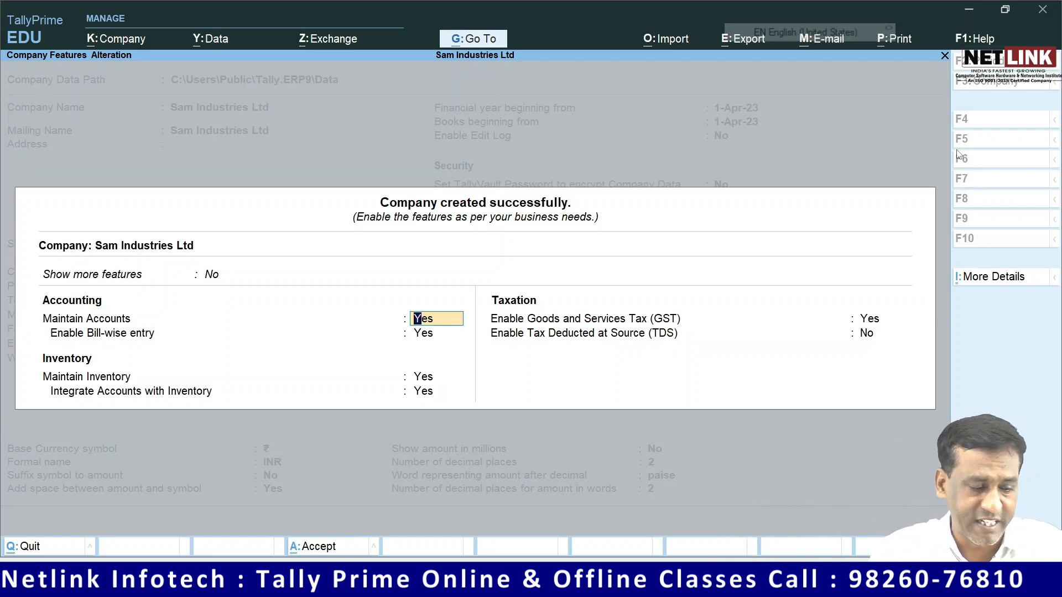
- Show more company features and keep the accounting and inventory options at their defaults
key("Up")
key("Down")
key("Return")
key("Return")
key("Return")
key("Return")
key("Return")
key("Return")
key("Return")
key("Return")
key("Return")
key("Return")
key("Return")
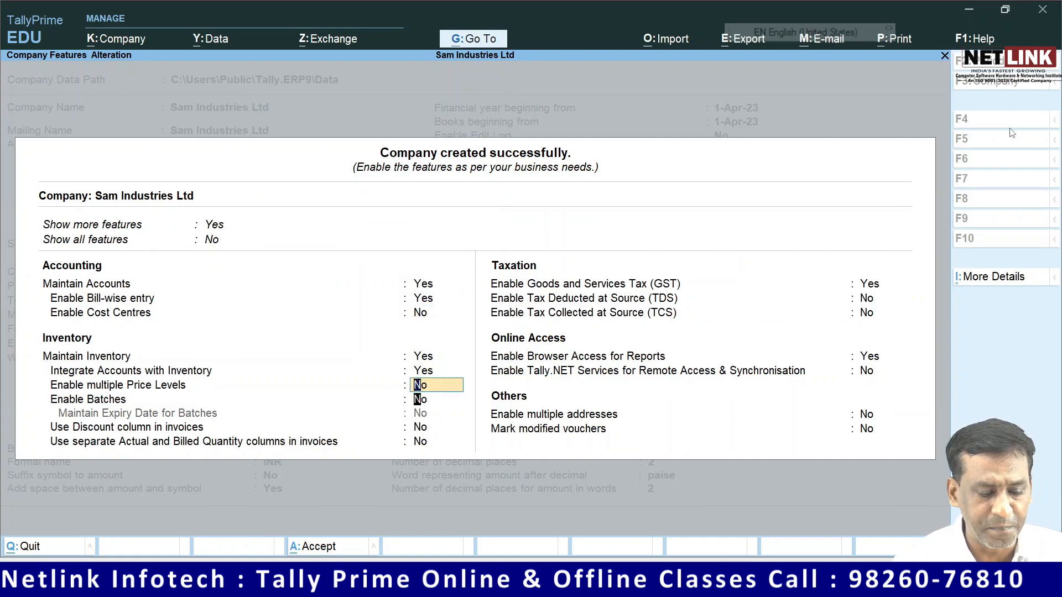
- Disable Goods and Services Tax (GST) for the company and accept the company features
type("n")
key("Return")
key("Return")
key("Return")
key("Return")
key("Return")
key("Return")
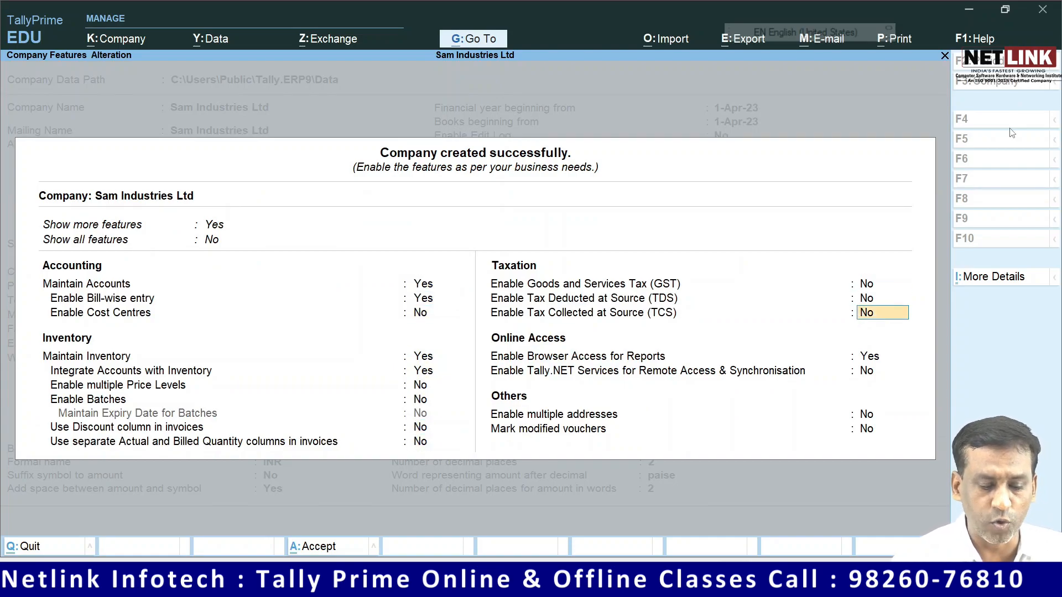
key("Return")
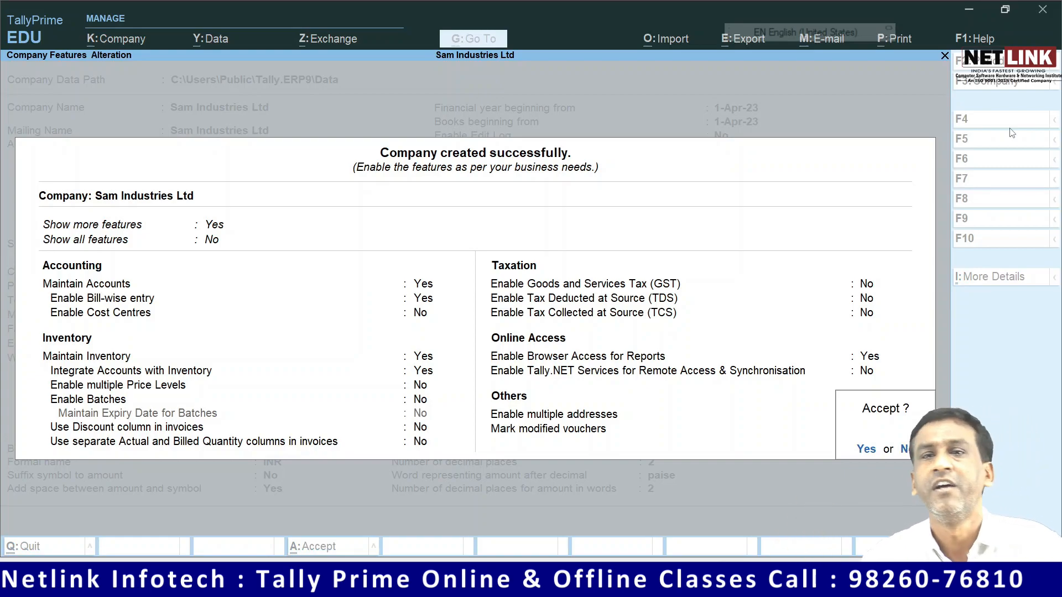
key("y")
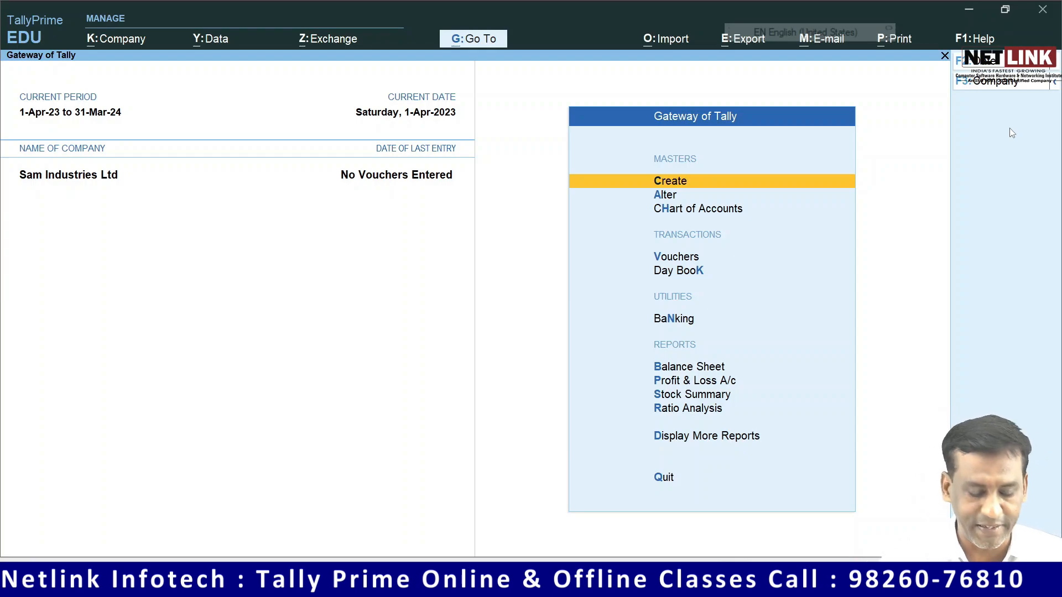
- Expand the list of masters for creation and start creating a new Godown
key("Return")
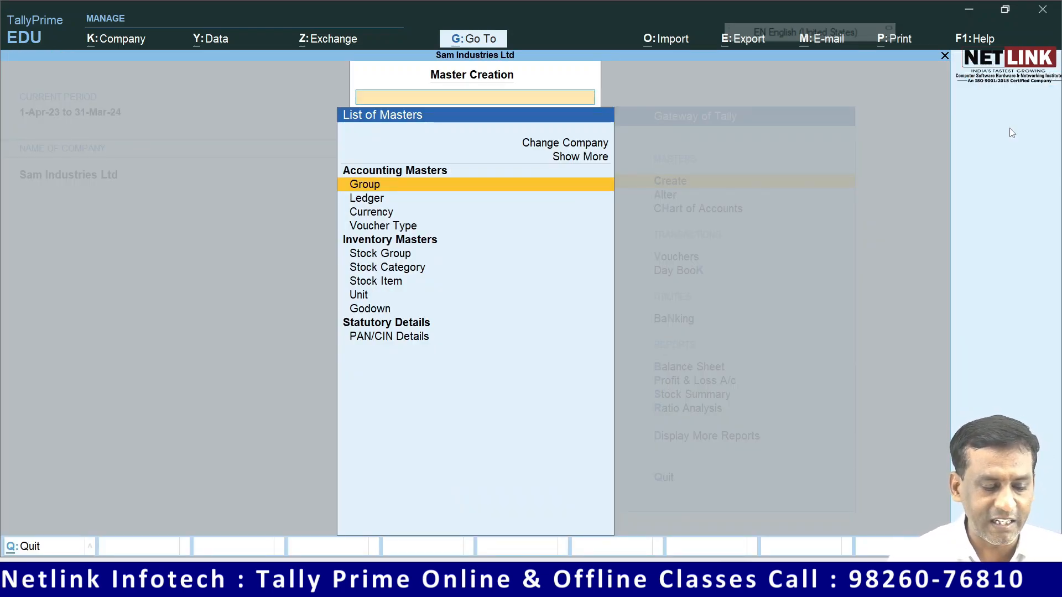
left_click(570, 158)
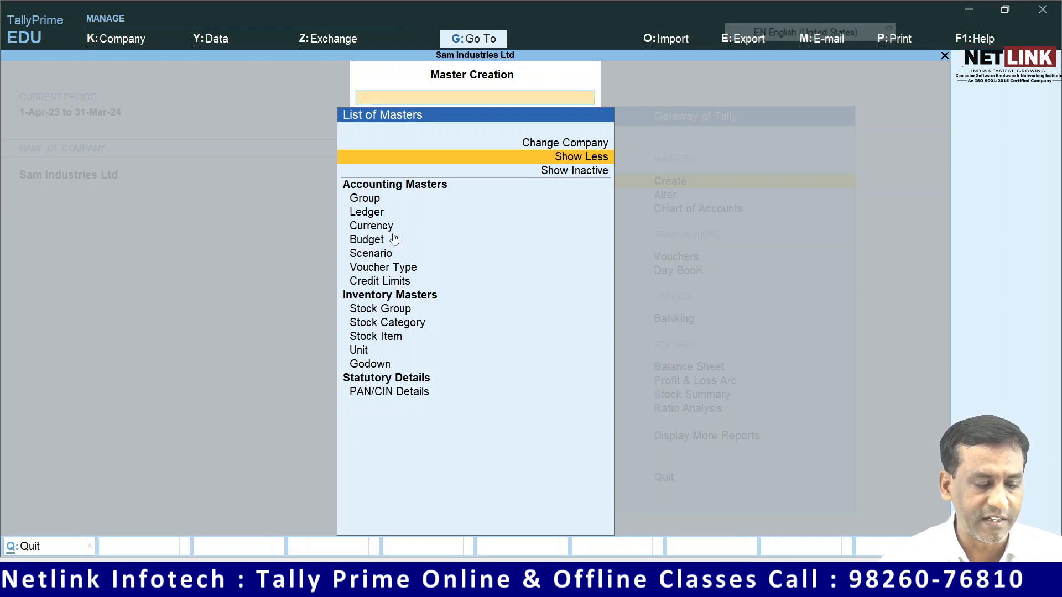
left_click(373, 363)
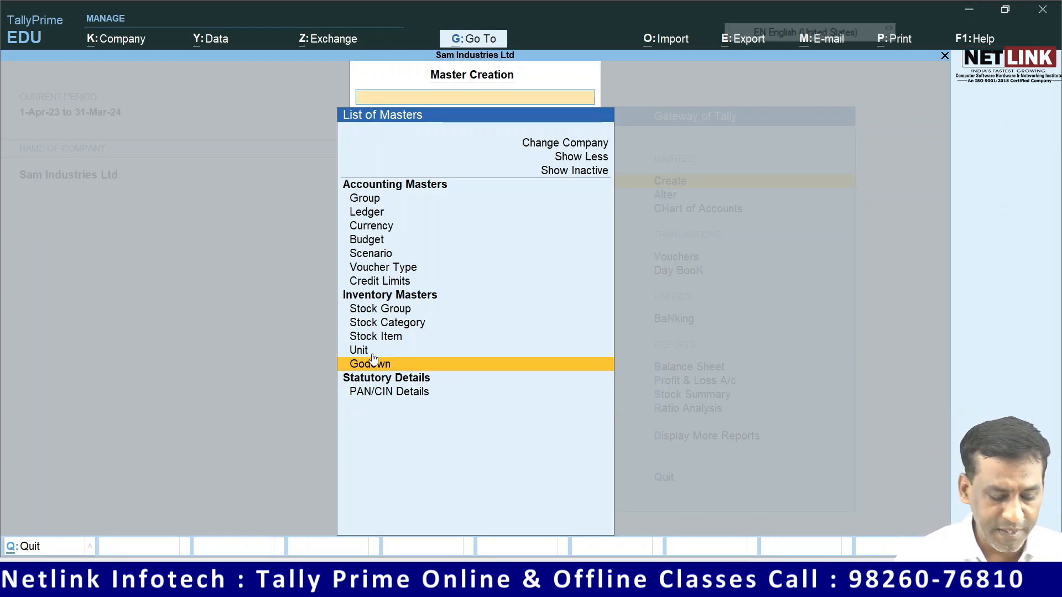
key("Return")
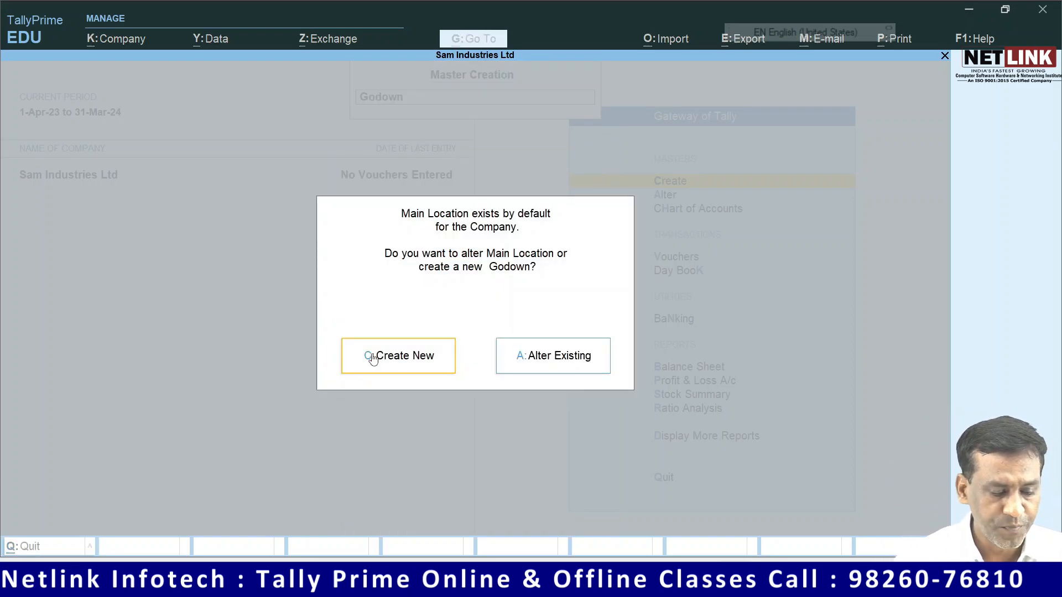
left_click(412, 361)
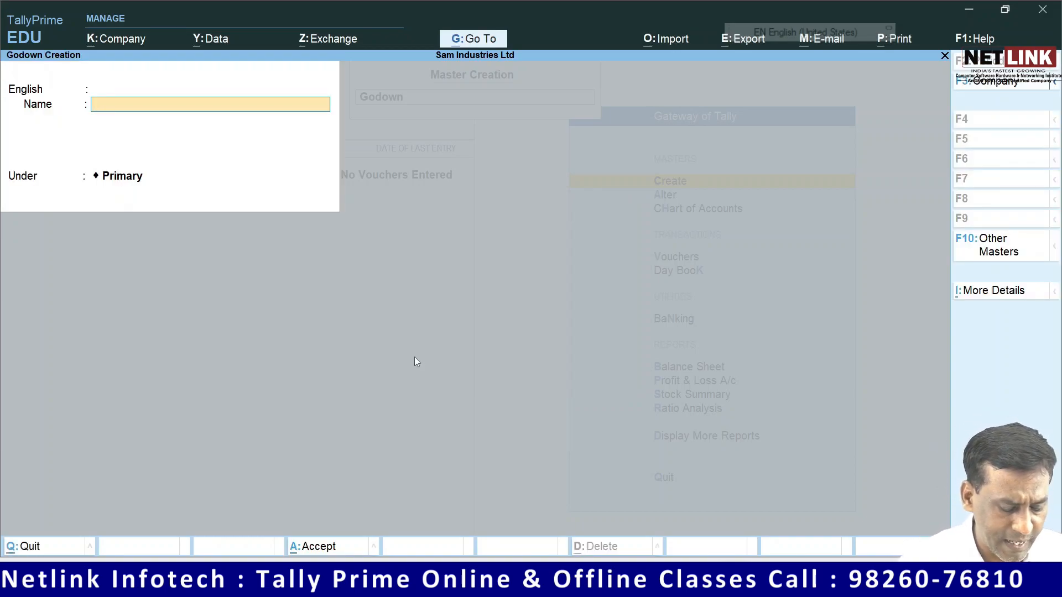
- Name the new godown "Godawn No .1"
type("Godw")
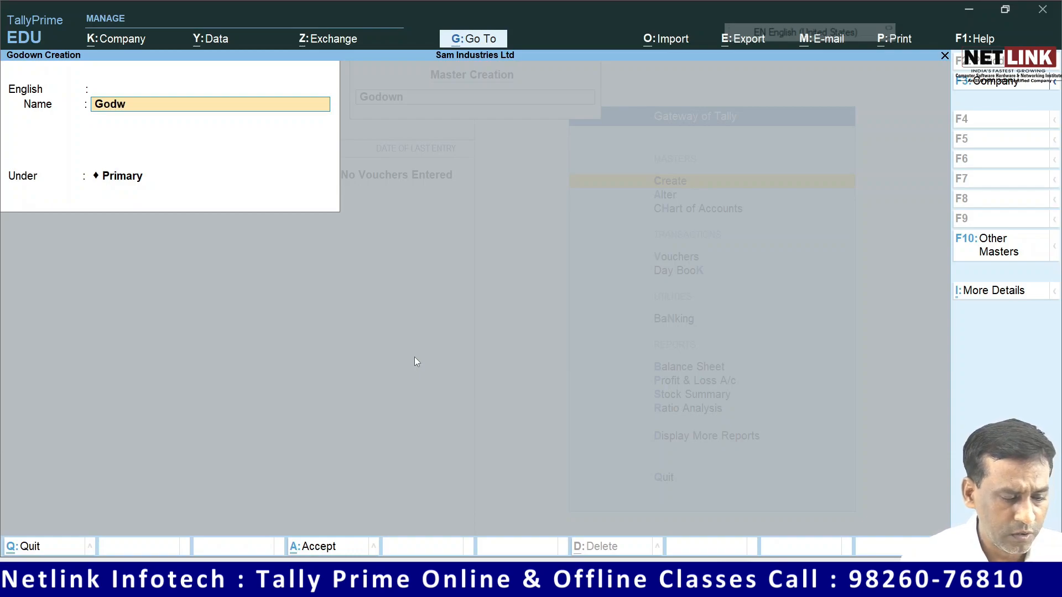
type("an")
key("BackSpace")
key("BackSpace")
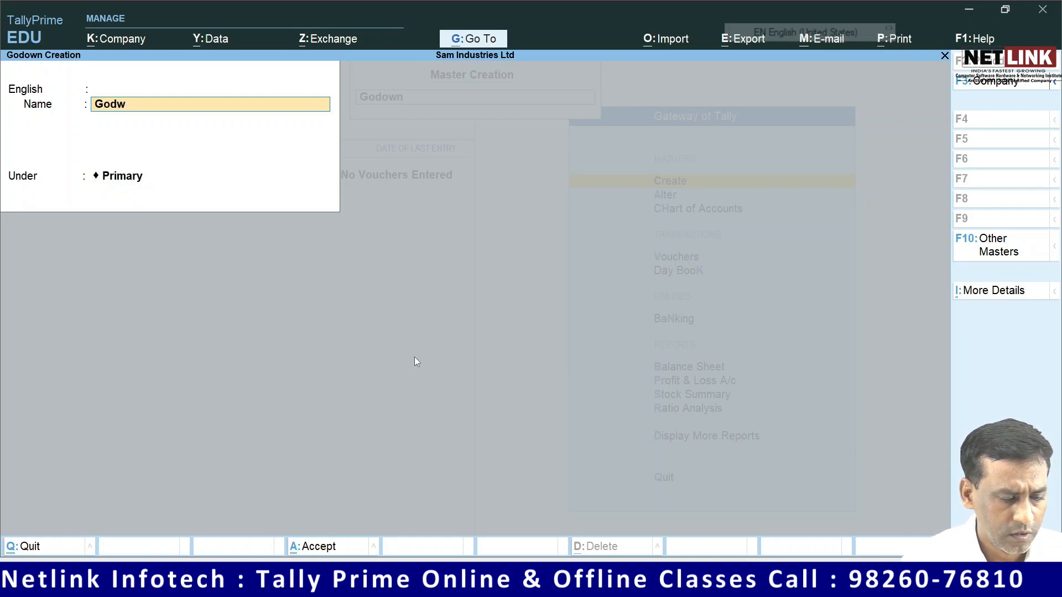
key("BackSpace")
type("awn No .1")
key("Return")
key("Return")
- Configure godown creation to include the address, storage of materials and third-party stock options
key("BackSpace")
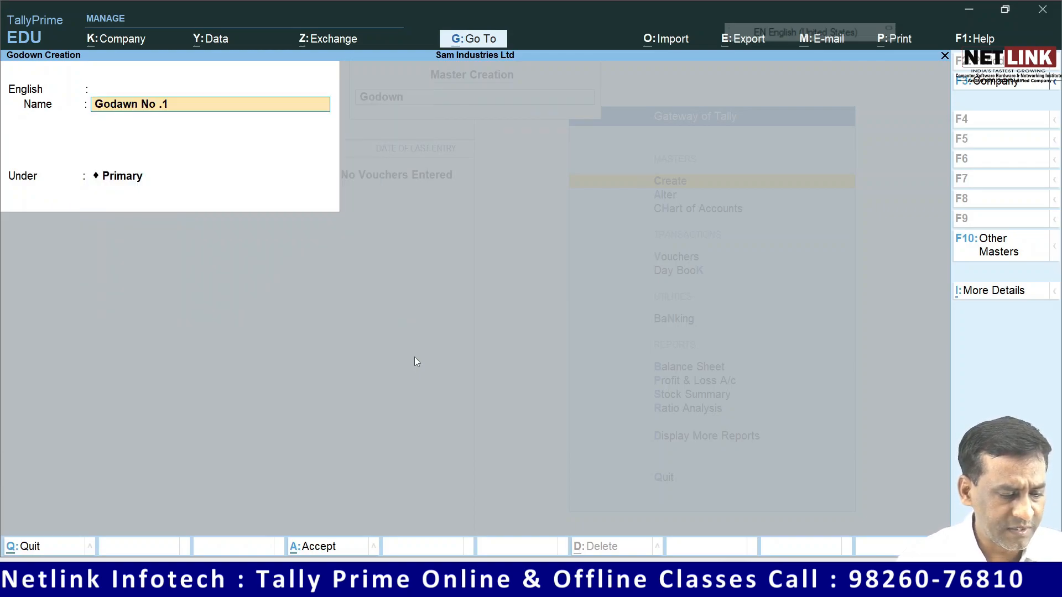
key("BackSpace")
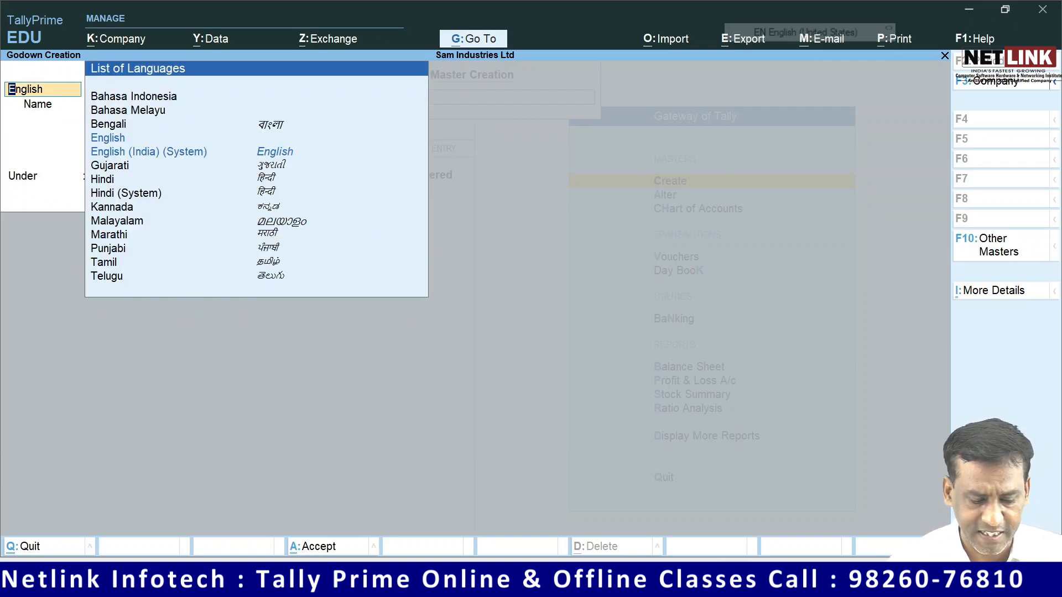
key("F12")
key("y")
key("Return")
key("Return")
key("Return")
key("y")
key("Return")
key("y")
key("Return")
key("y")
key("Return")
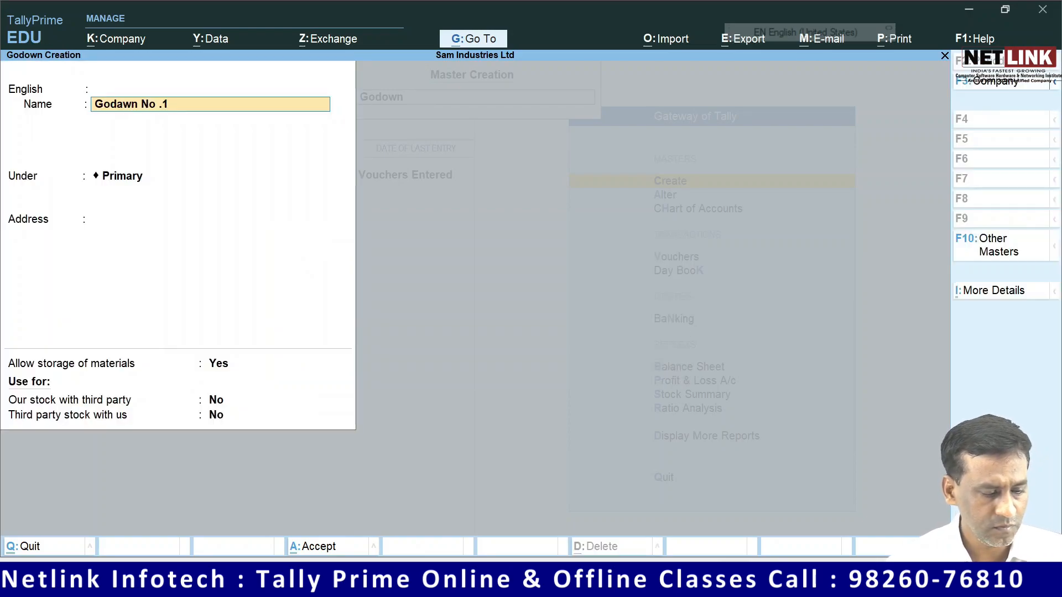
- Keep the godown under Primary and enter its street address
key("Return")
key("Return")
key("Return")
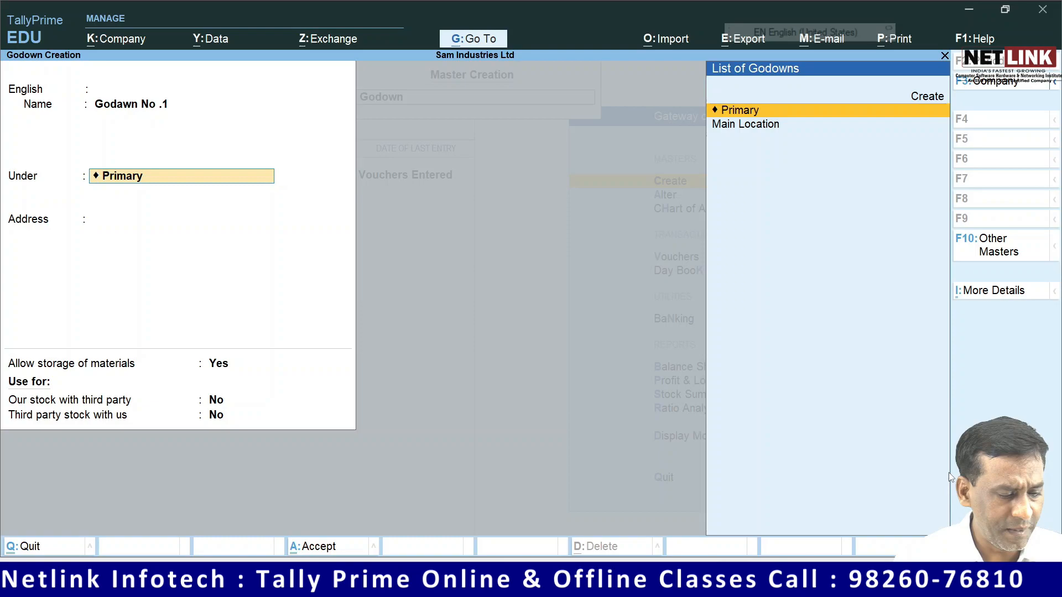
key("Return")
type("Anand Nagar Main Road")
key("Return")
key("Return")
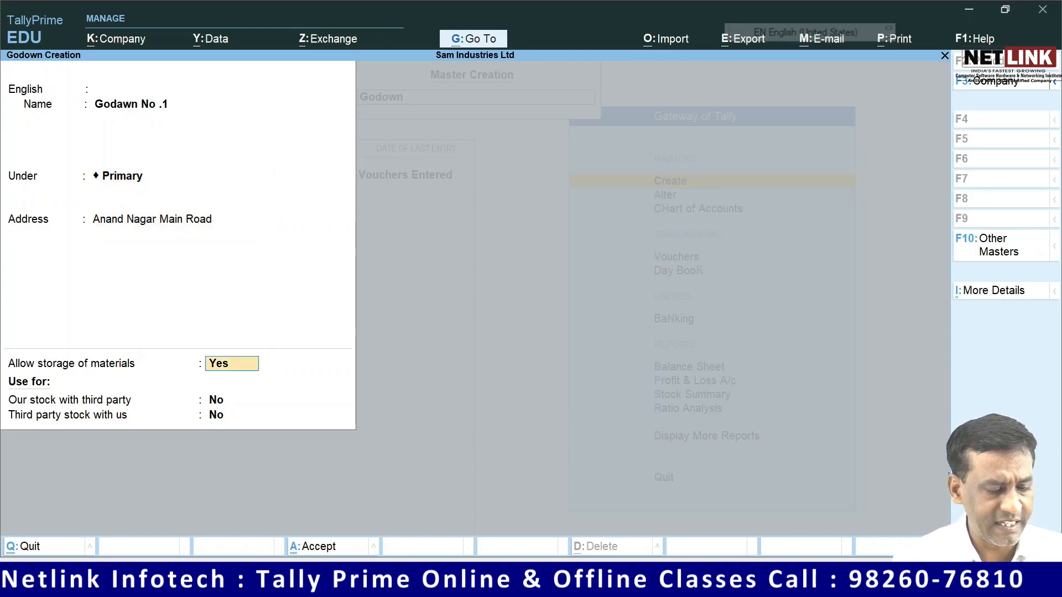
- Keep storage of materials at Yes and both third-party stock options at No, and save the godown
key("Return")
key("BackSpace")
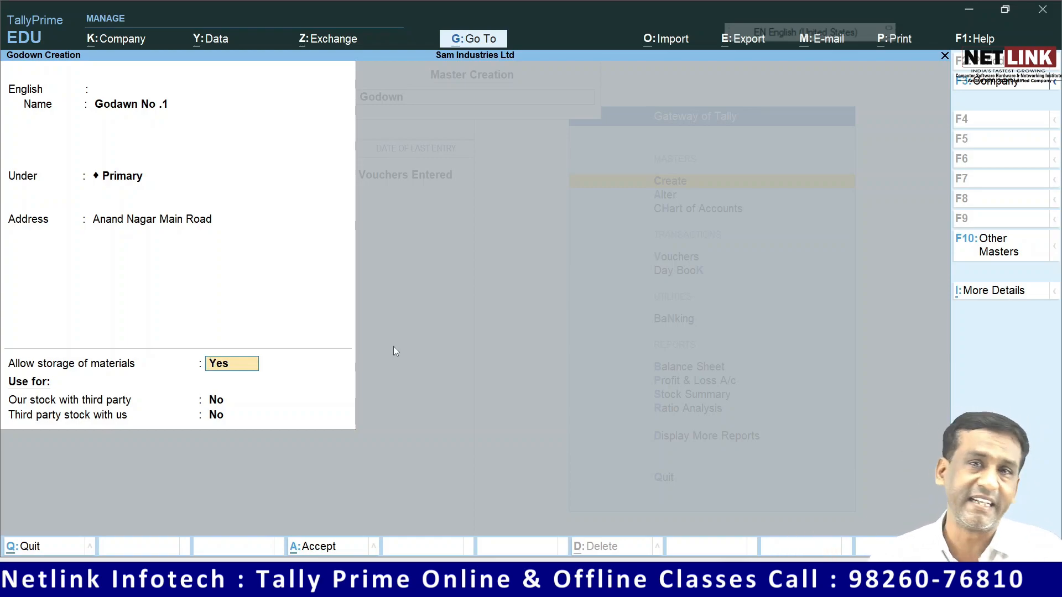
key("Return")
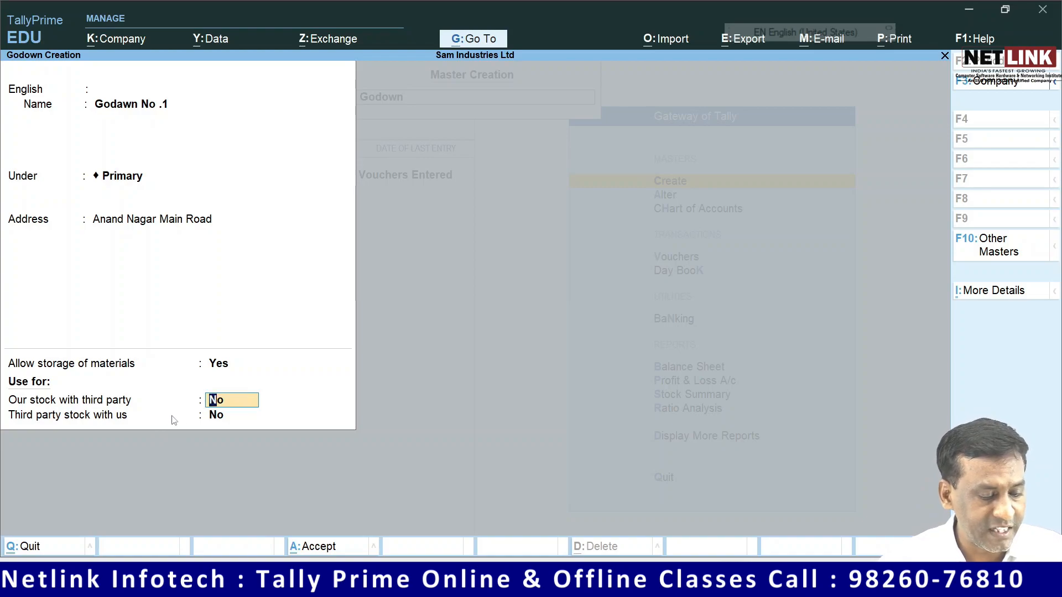
key("Return")
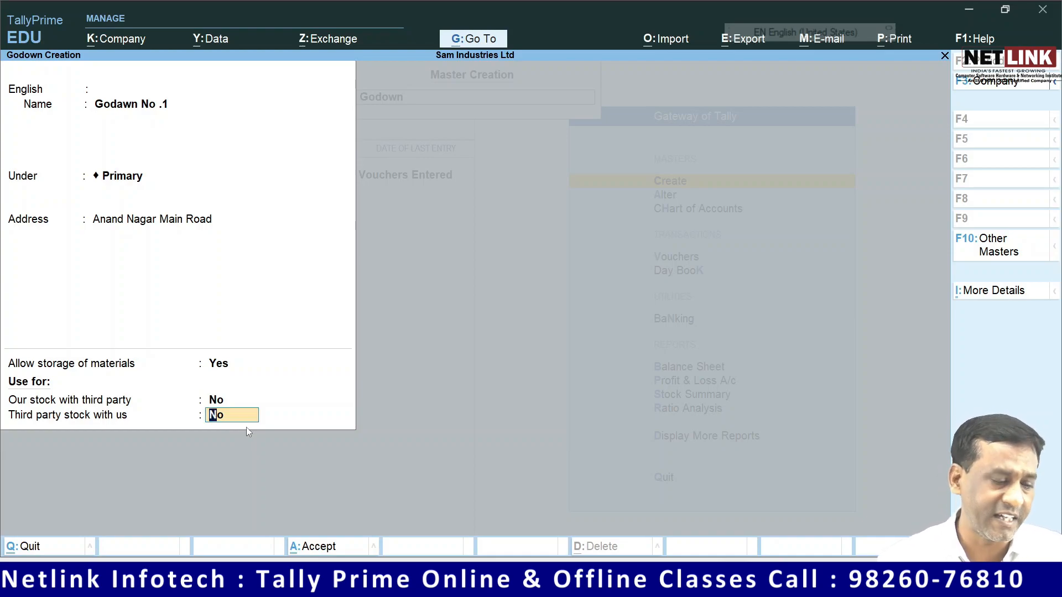
key("Up")
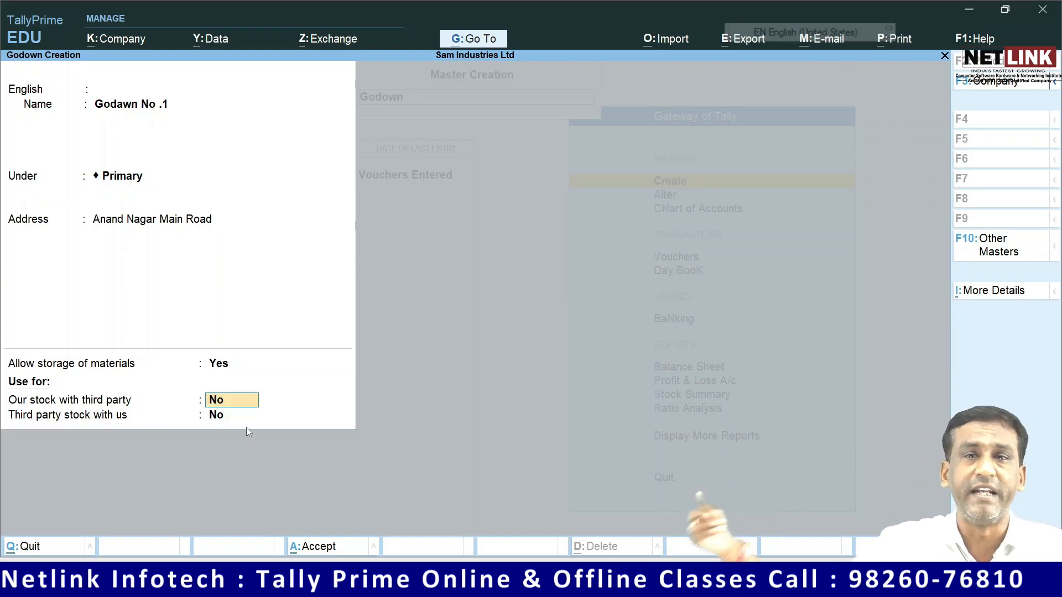
key("Return")
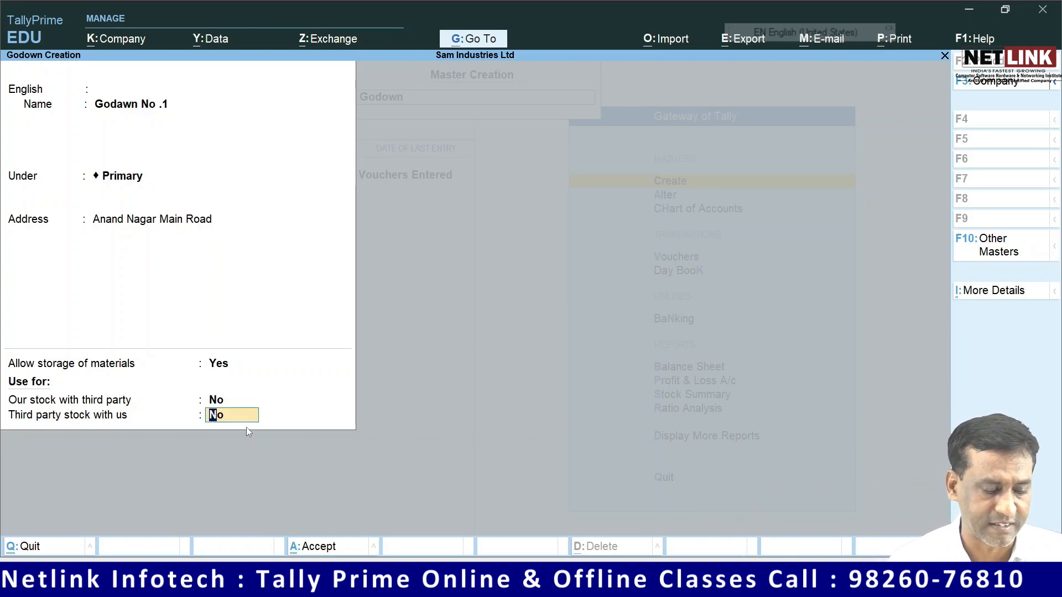
key("Return")
key("Escape")
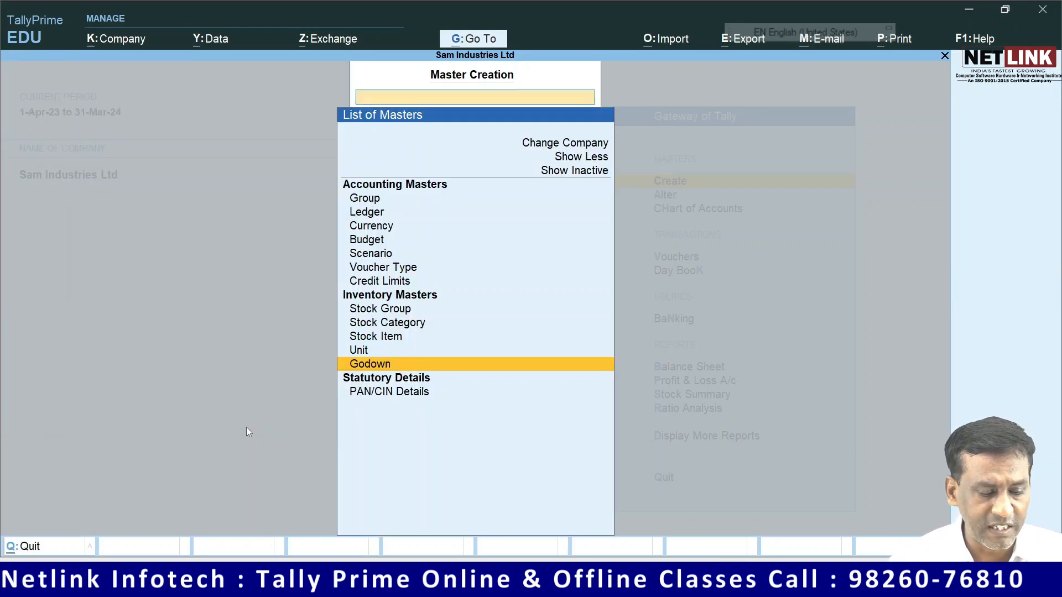
- Open the Main Location godown for alteration
key("Escape")
key("Down")
key("Return")
key("Down")
key("Down")
key("Down")
key("Down")
key("Down")
key("Down")
key("Down")
key("Down")
key("Down")
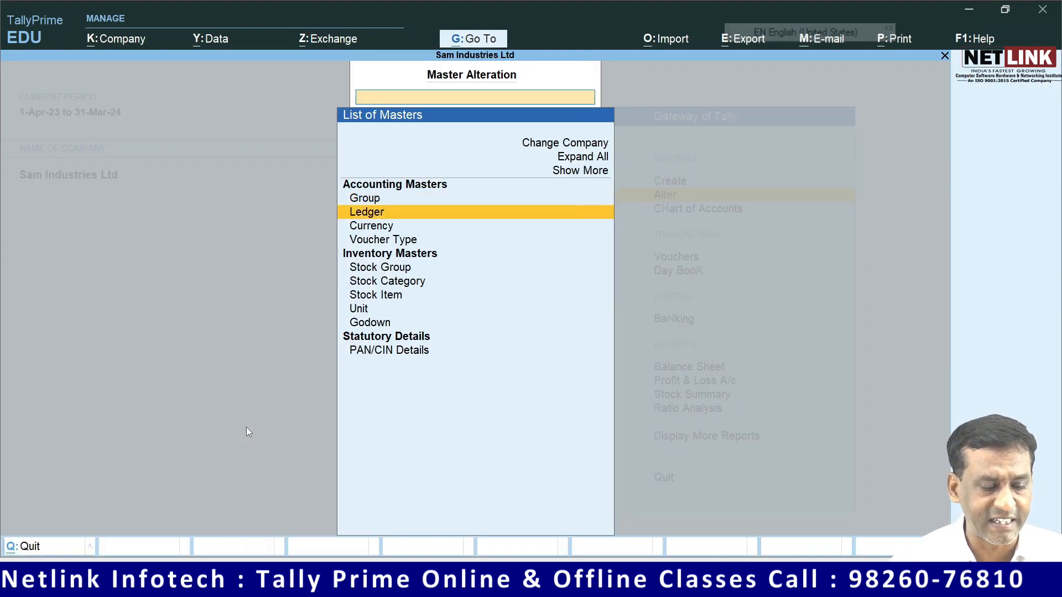
key("Return")
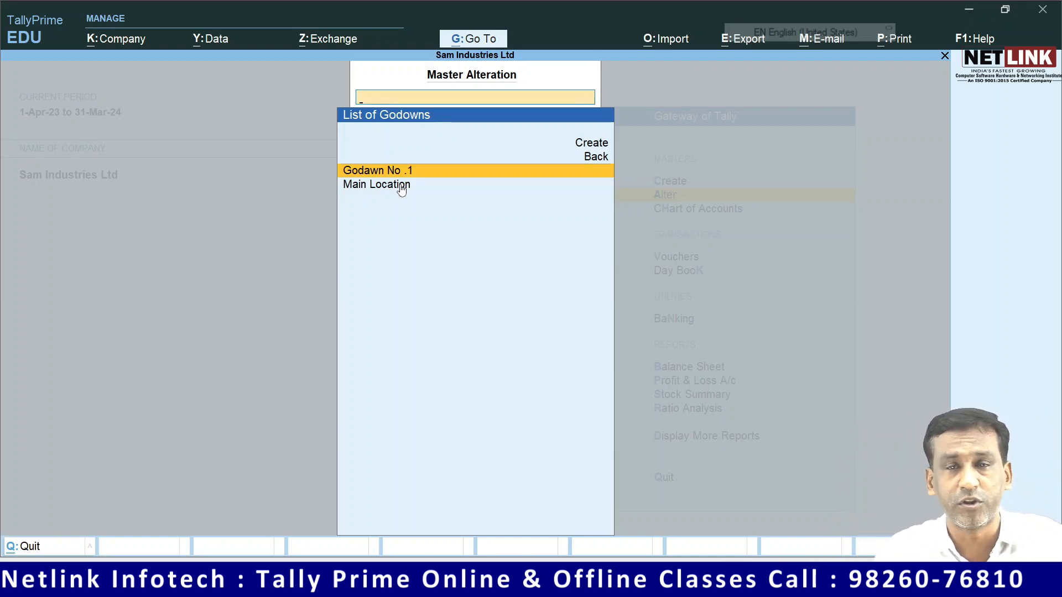
key("Down")
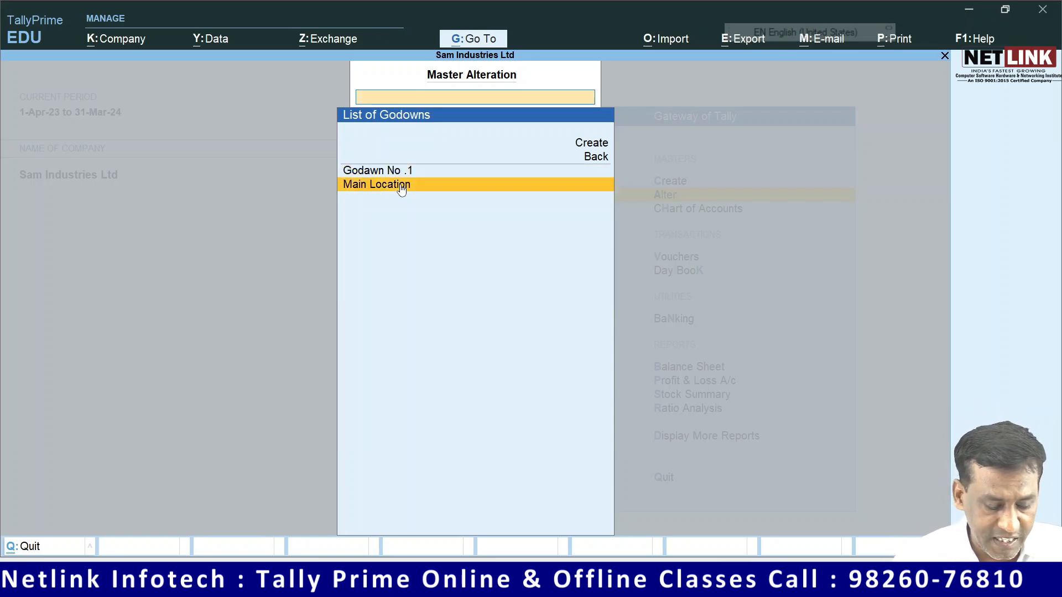
key("Return")
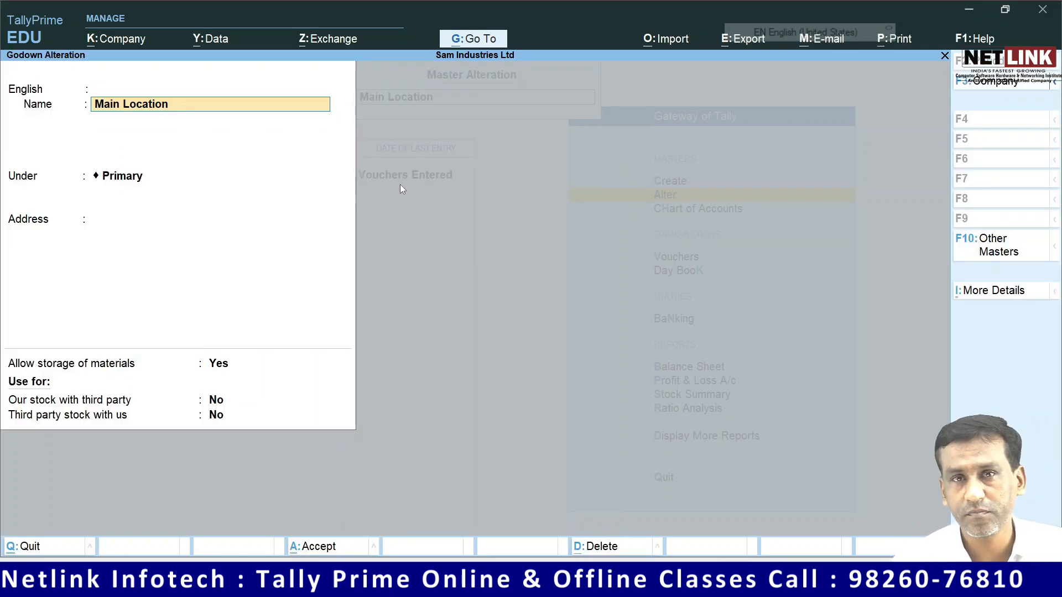
- Rename the Main Location godown as "MY SHOP", keep it under Primary with a blank address, and save it
type("Sho")
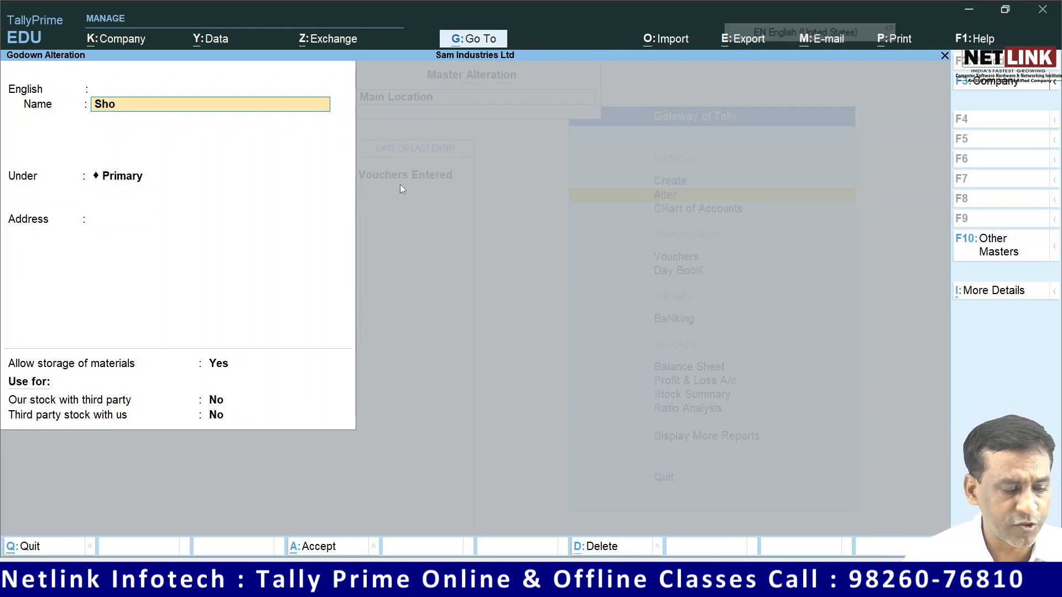
key("BackSpace")
key("BackSpace")
key("BackSpace")
key("BackSpace")
key("Return")
type("MY SHOP")
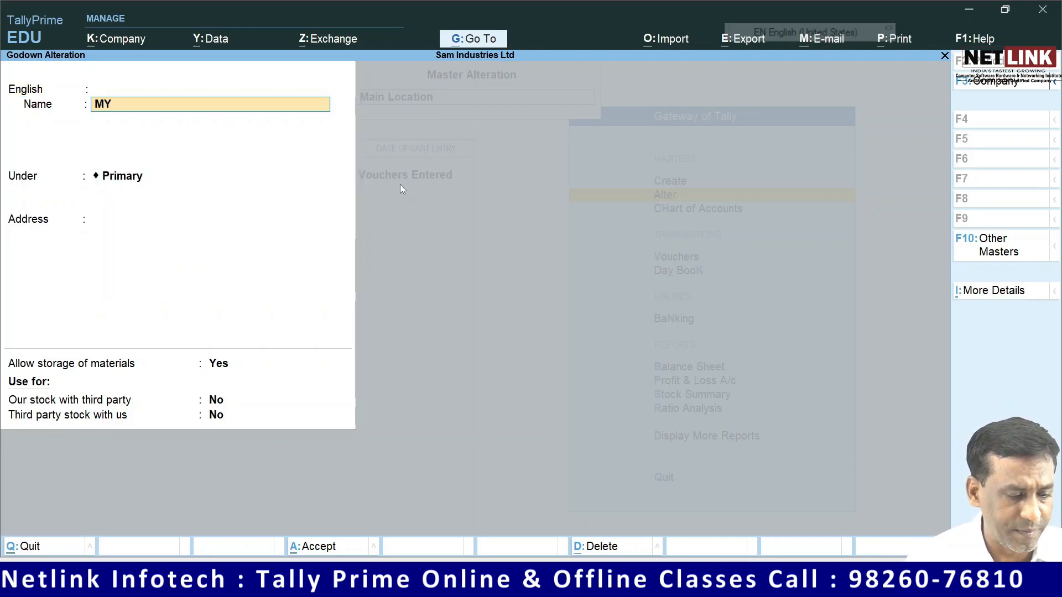
key("Return")
key("Return")
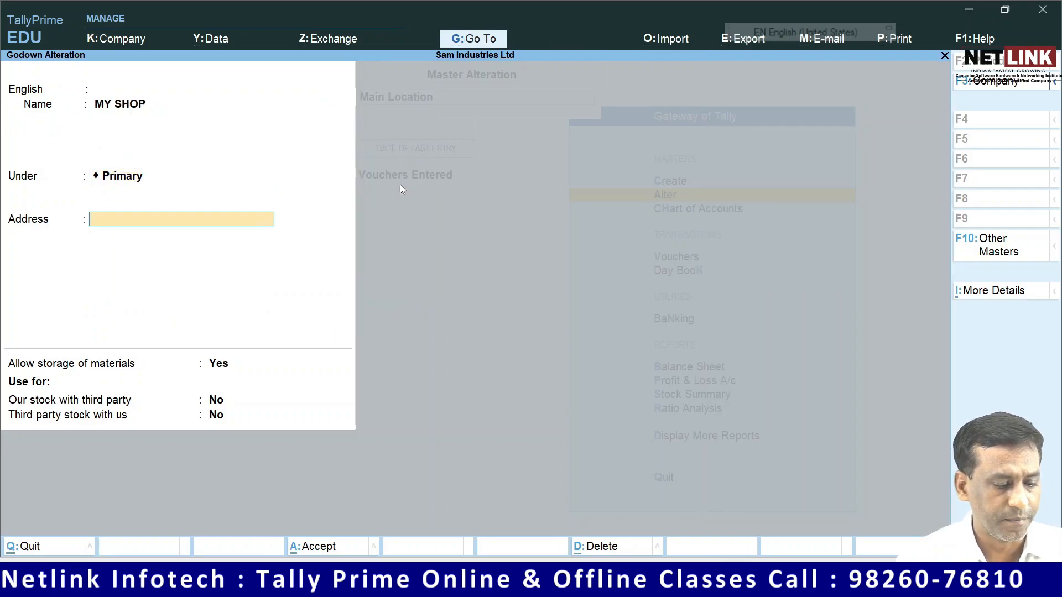
key("Return")
key("Return")
key("Return")
key("Return")
key("Return")
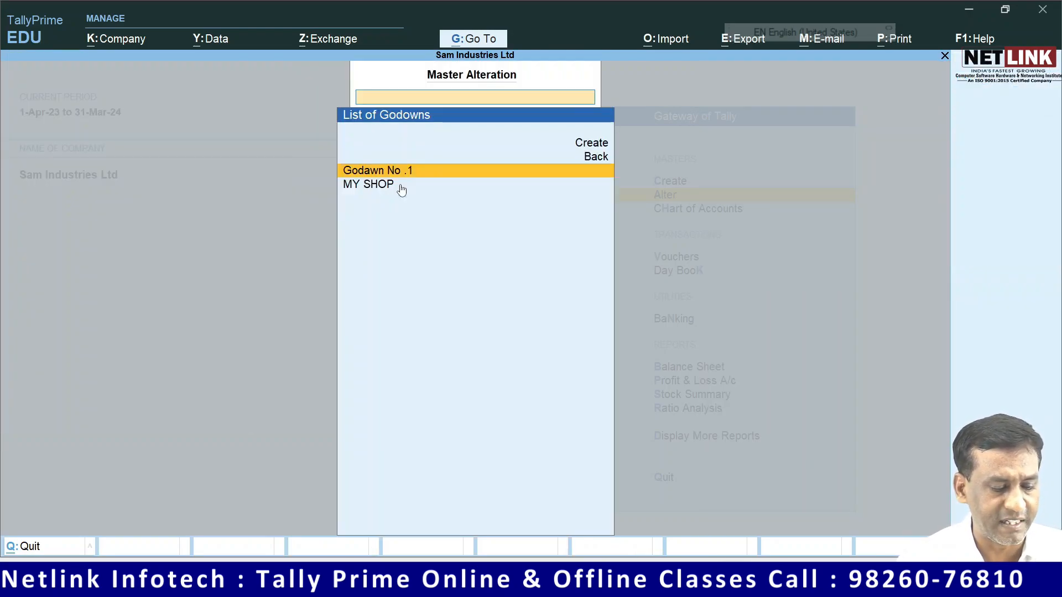
- Leave godown alteration and start a new purchase voucher
key("Escape")
key("Escape")
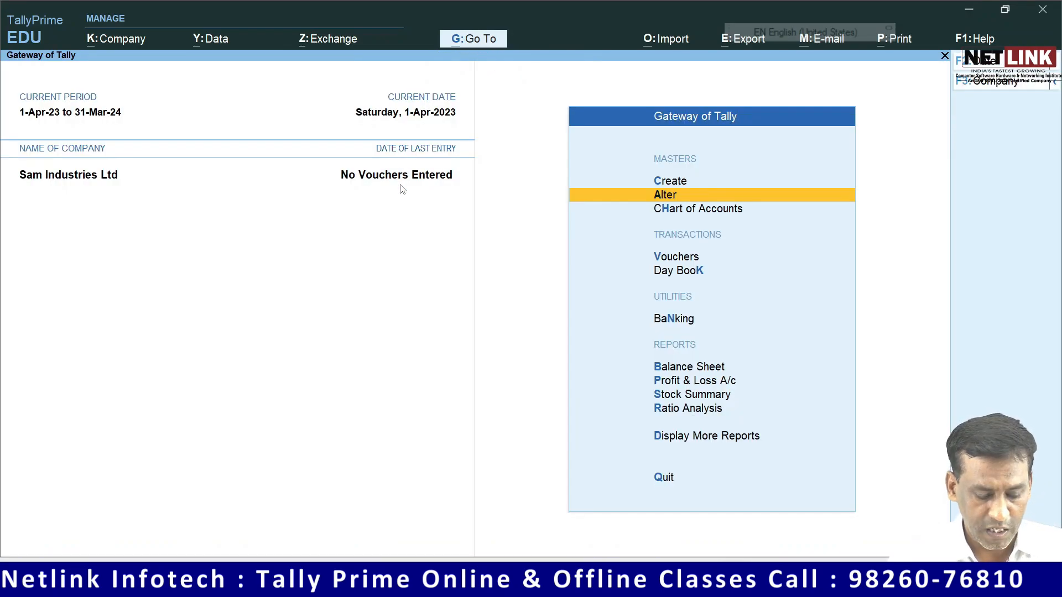
key("Down")
key("Down")
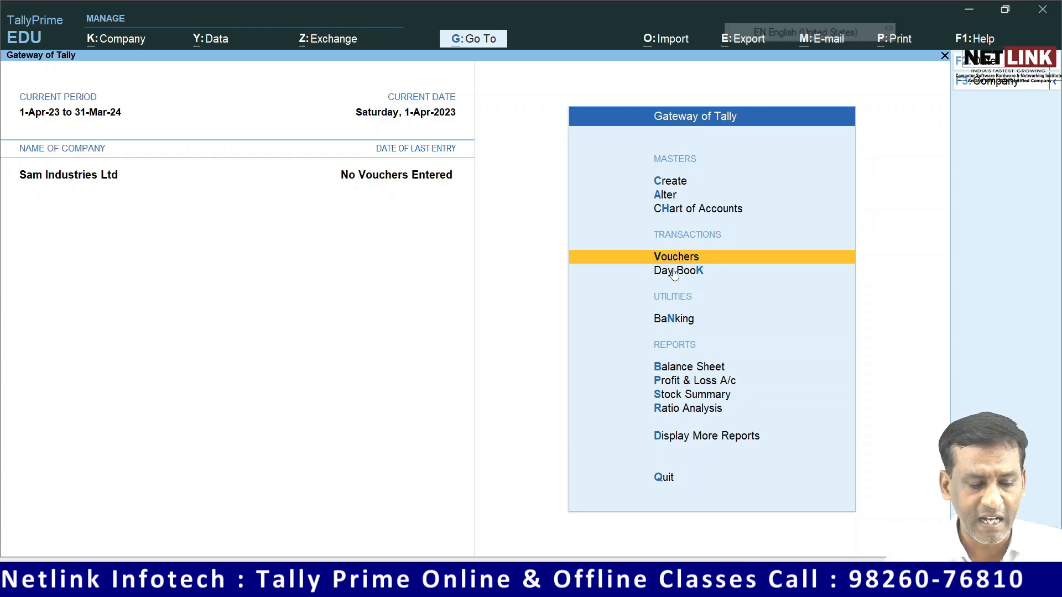
key("Return")
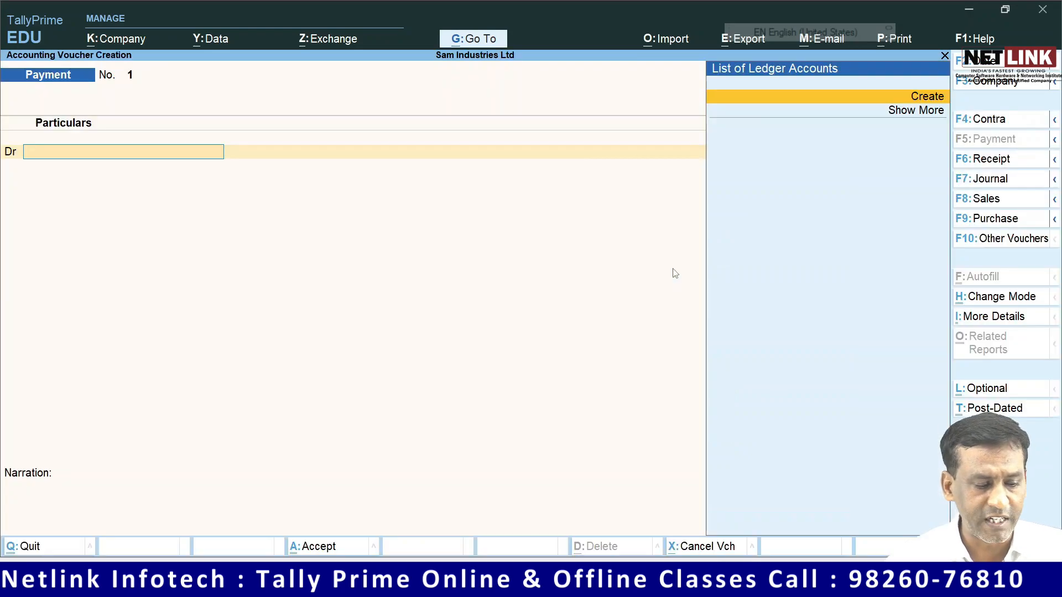
left_click(988, 220)
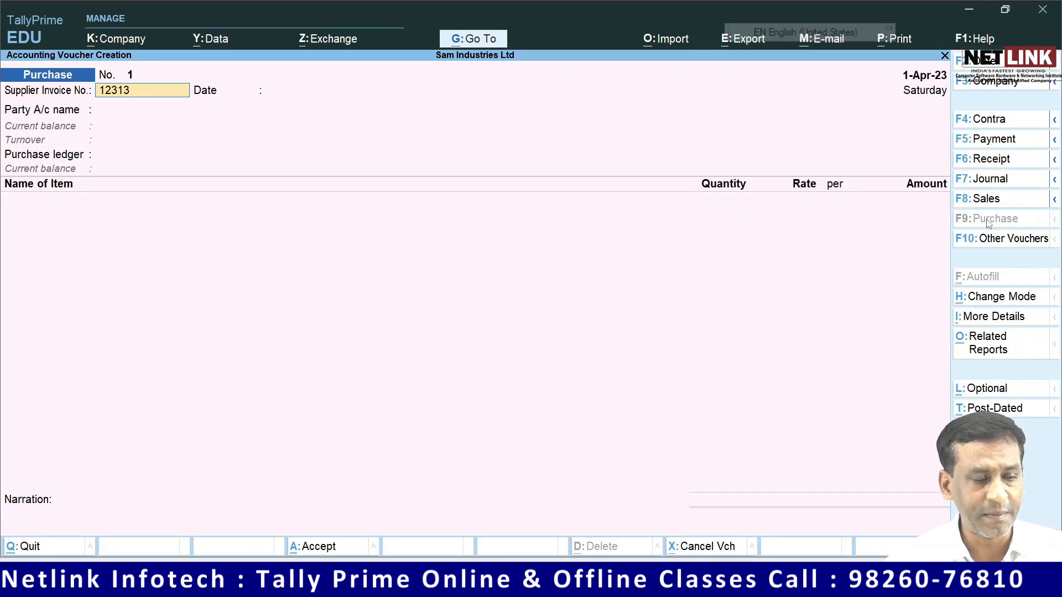
- Enter the supplier invoice number and date, choose Cash as the party, and accept the default receipt and party details
key("Return")
key("Return")
key("Return")
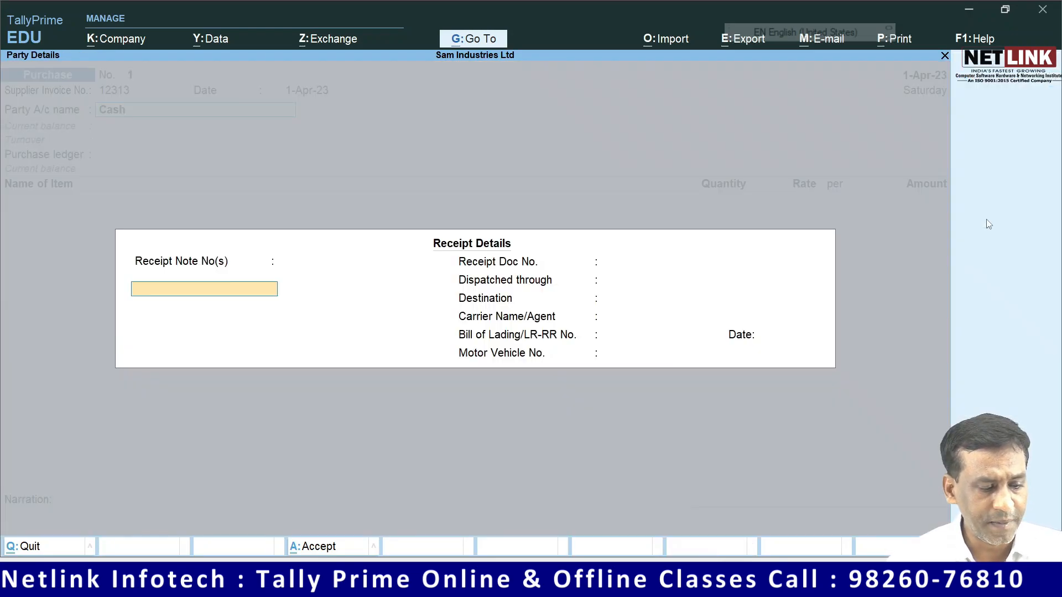
key("ctrl+a")
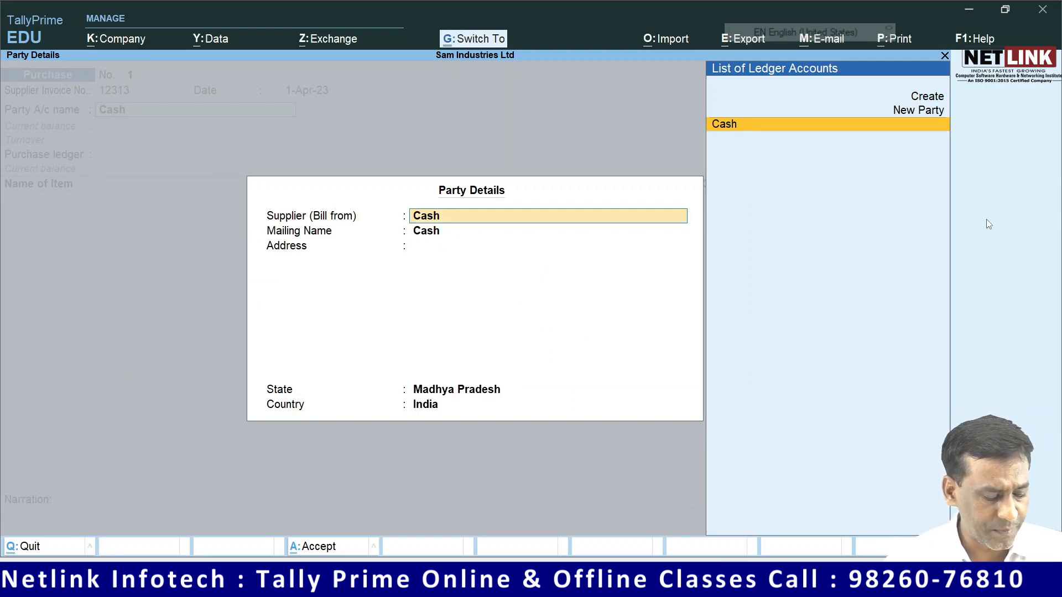
key("ctrl+a")
- Create a purchase ledger named "PURCHASE" under Purchase Accounts and use it in the voucher
key("Return")
type("PURCHASE")
key("Return")
type("PU")
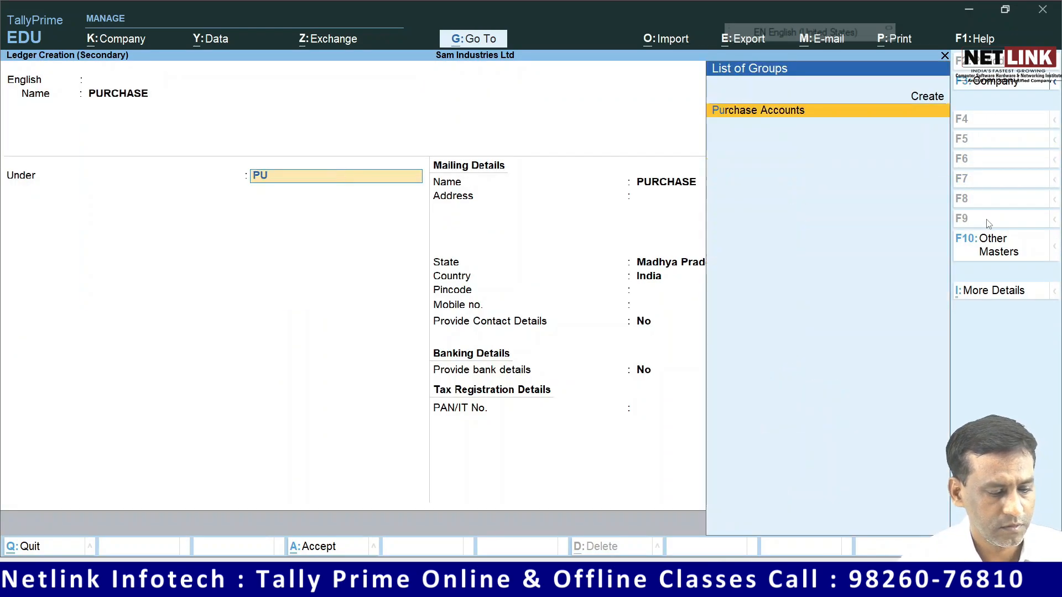
key("Return")
key("Return")
key("Return")
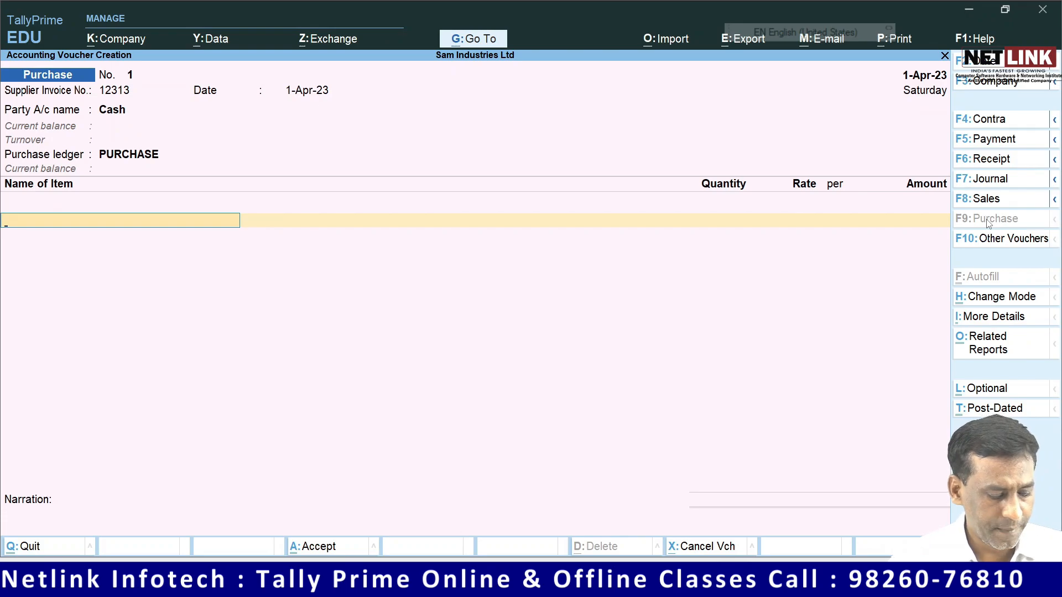
- Begin creating a stock item named "BIRLA WHITE CEMENT" from the voucher's item line
type("A")
key("Return")
type("BIRLA WHITE CEMENT")
key("Return")
key("Return")
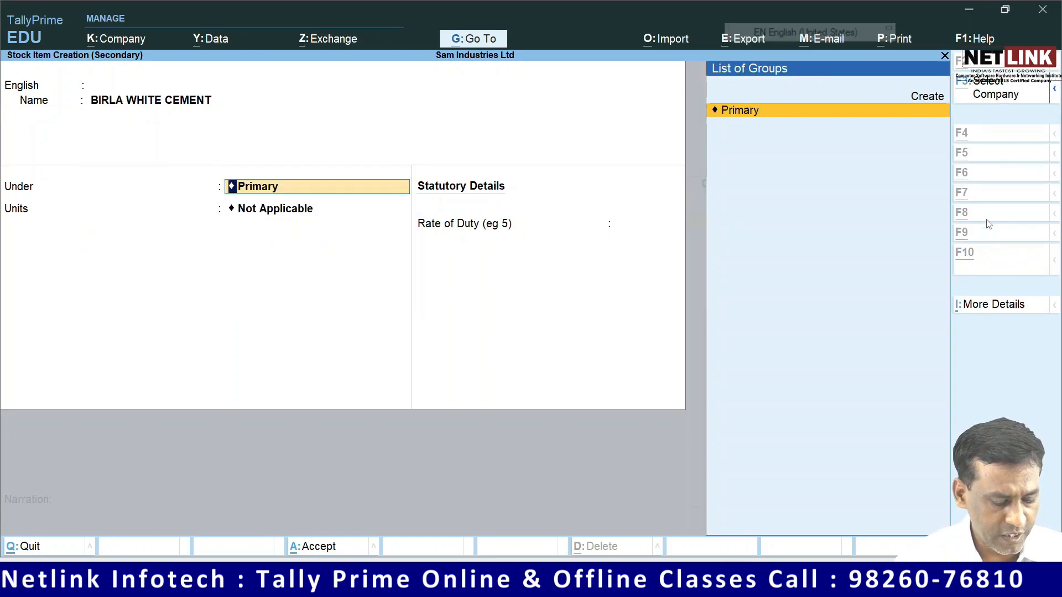
- Create the stock group "CEMENT" under Primary, without adding item quantities, and assign the new stock item to it
key("alt+c")
type("CEMENT")
key("Return")
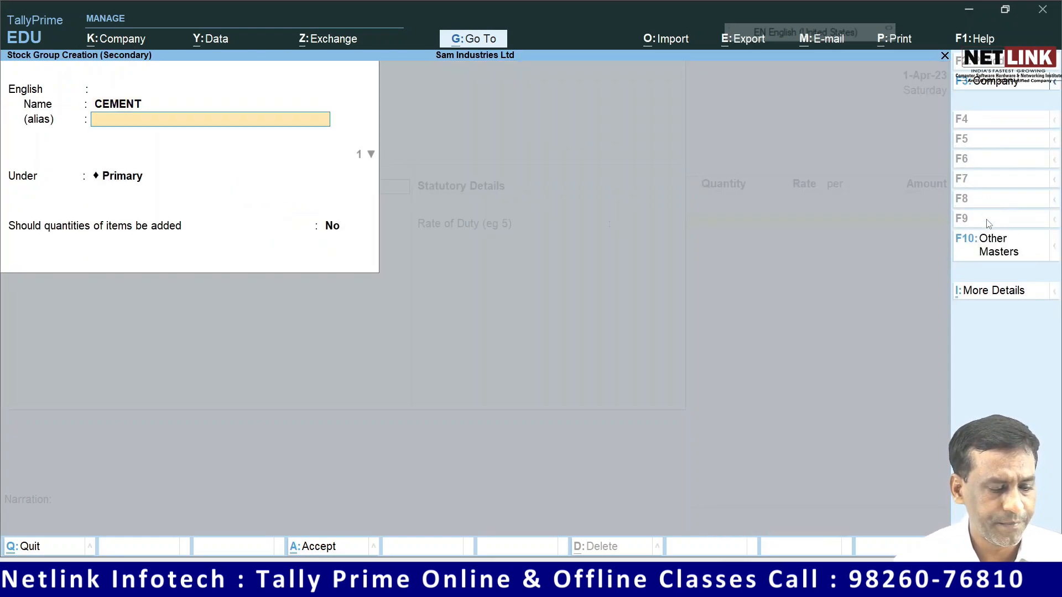
key("Return")
key("Return")
key("Return")
key("Return")
key("Return")
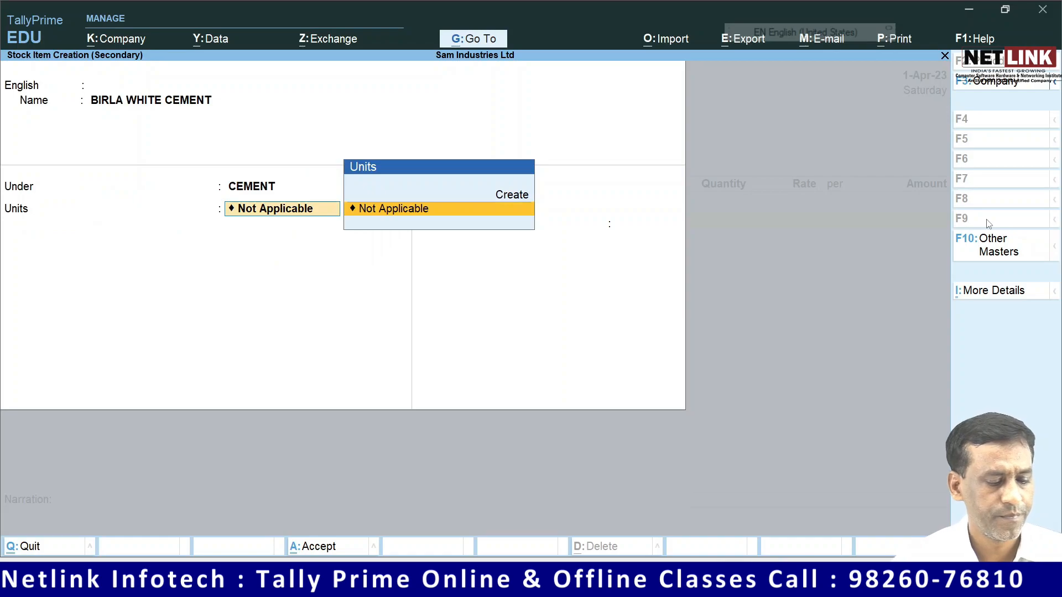
- Create the simple unit BAG with formal name BAGS and 0 decimal places, assign it to the item, and save the item
key("alt+c")
type("BAG")
key("Return")
type("BAGS")
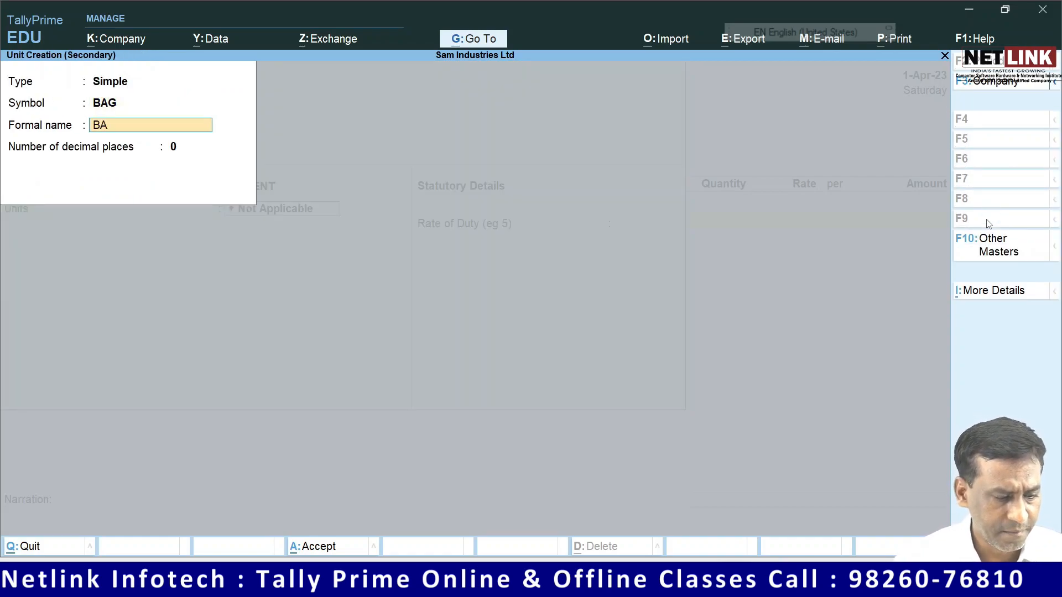
key("Return")
key("Return")
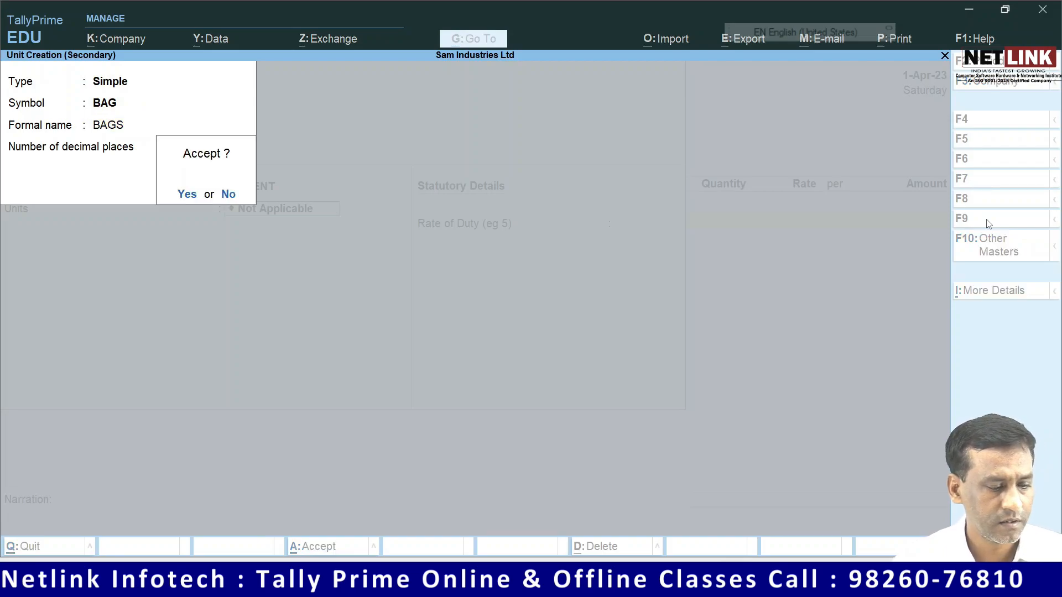
key("Return")
key("Return")
key("Return")
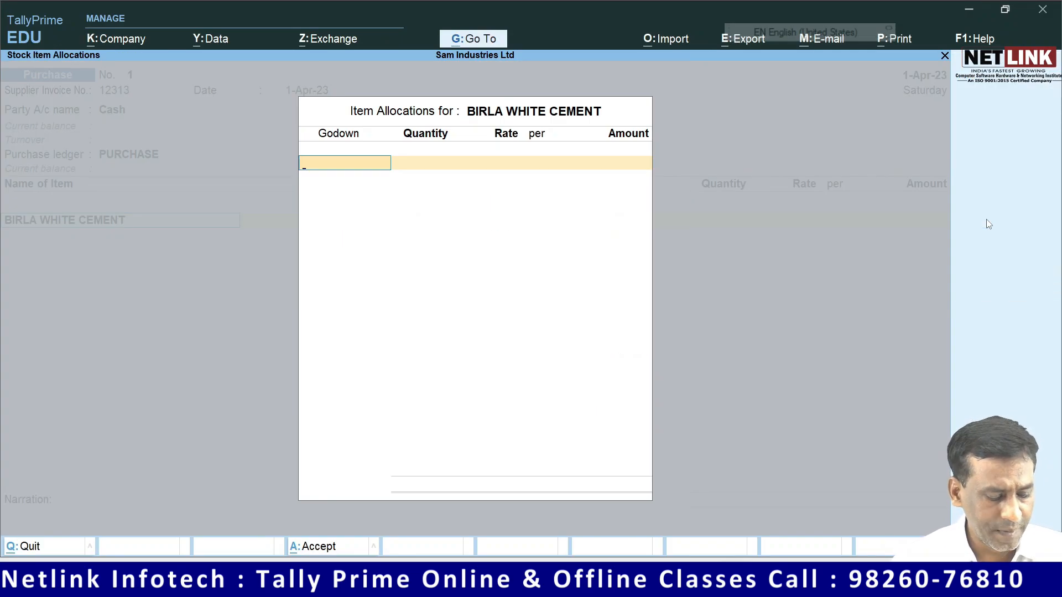
- Allocate the purchased BIRLA WHITE CEMENT to the godown "Godawn No .1"
type("A")
key("Down")
key("Down")
key("Up")
key("BackSpace")
key("Down")
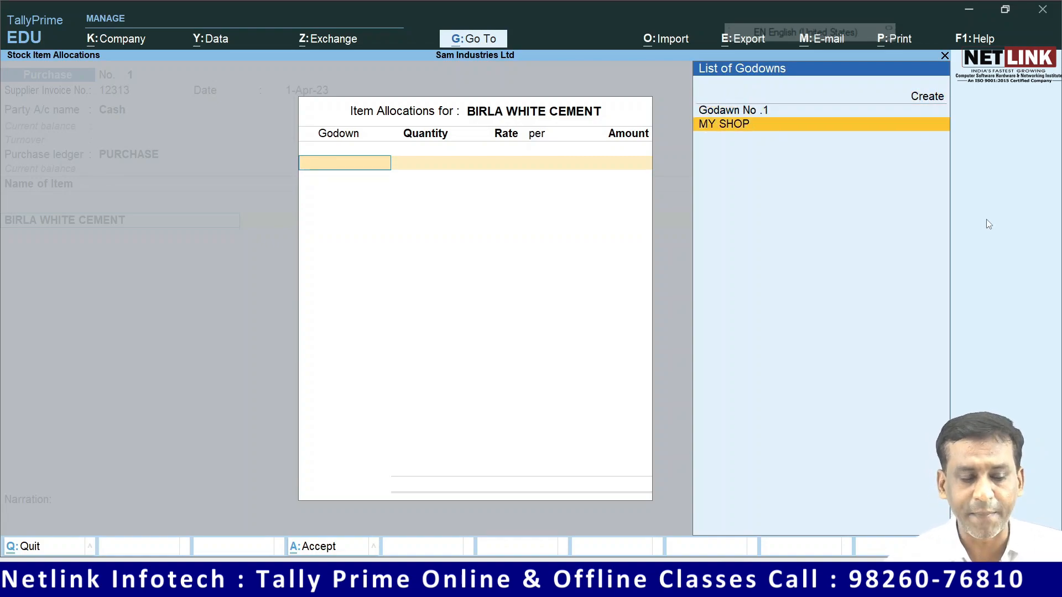
key("Up")
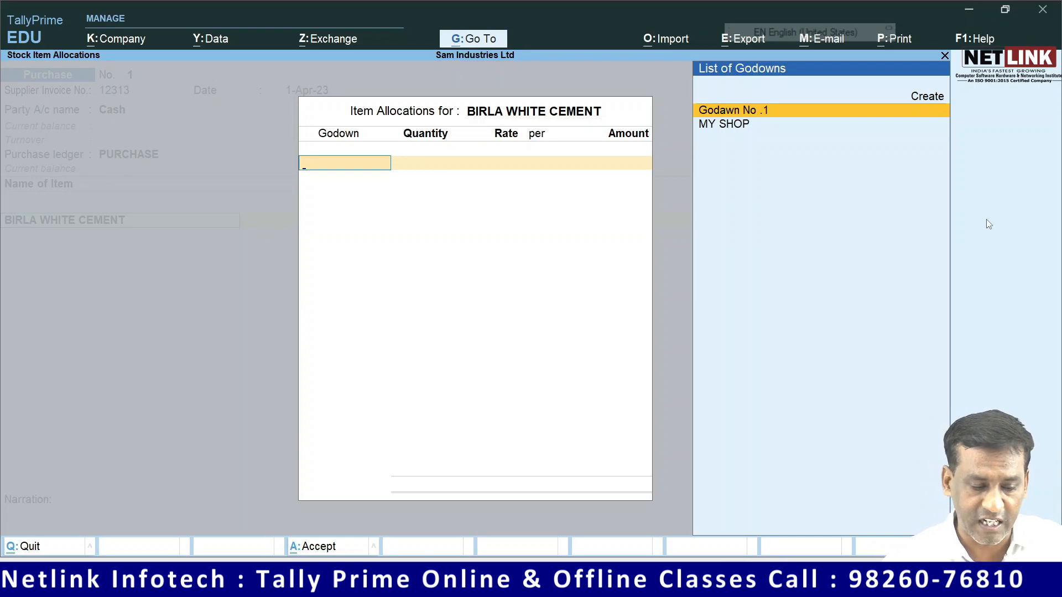
key("Down")
key("Up")
key("Return")
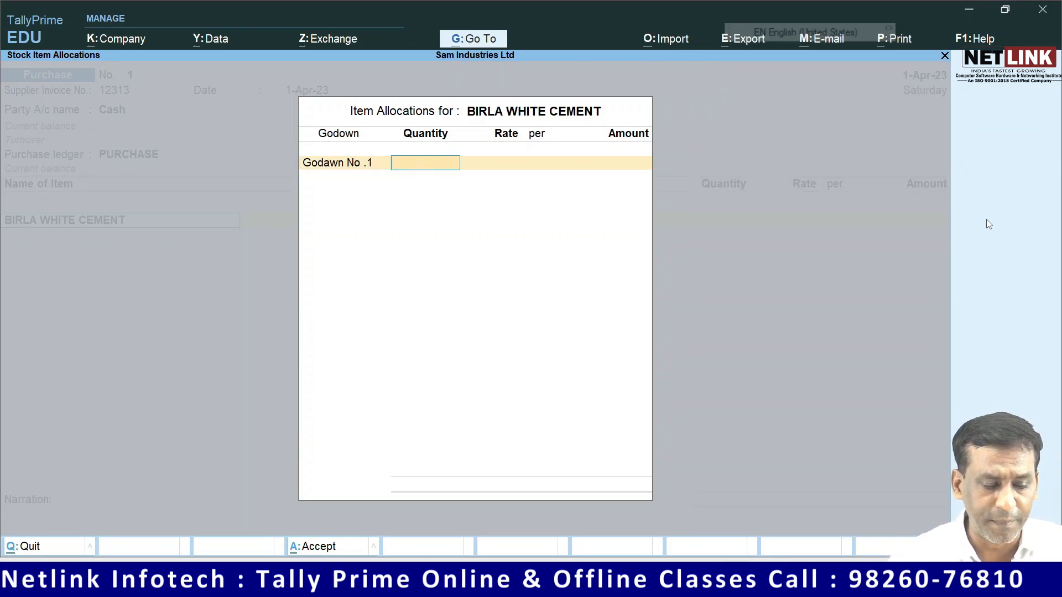
- Set the quantity to 100 BAG at a rate of 1,000 per BAG, and save the purchase voucher
type("100")
key("Return")
type("1000")
key("Return")
key("Return")
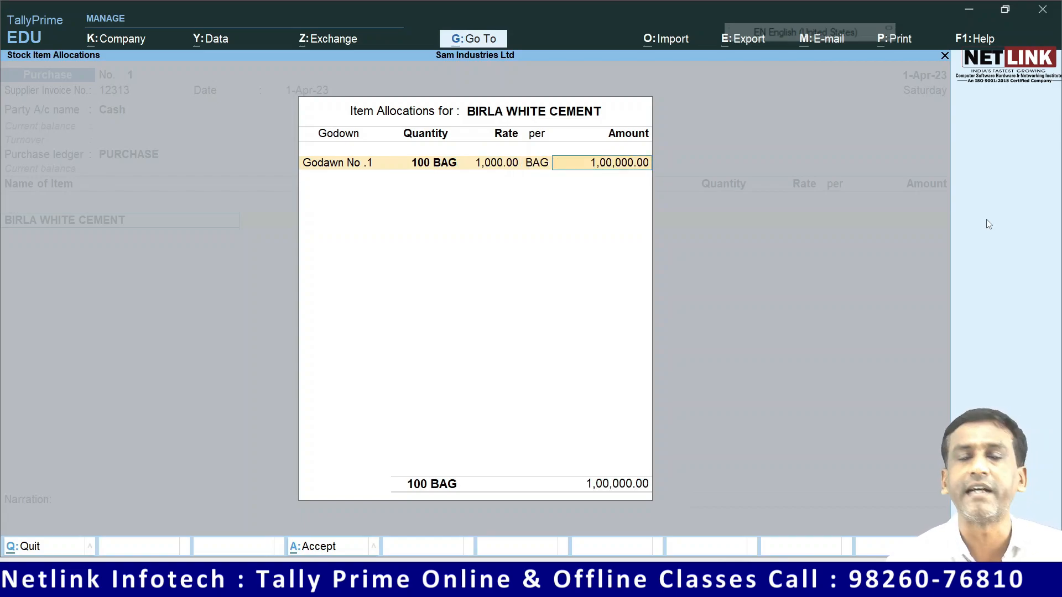
key("Return")
key("Return")
key("Return")
key("Return")
key("Return")
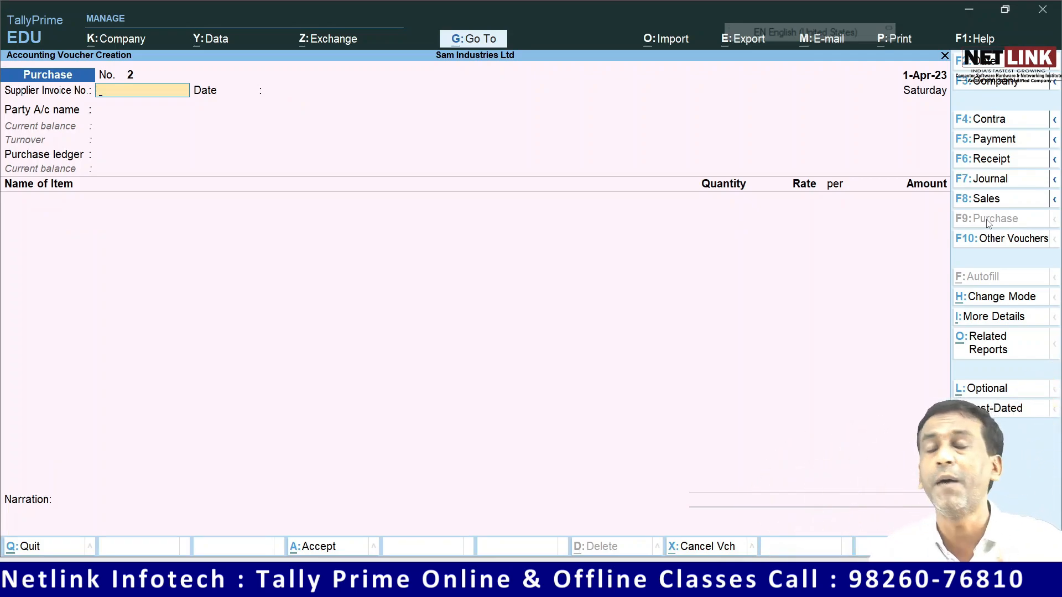
left_click(1010, 203)
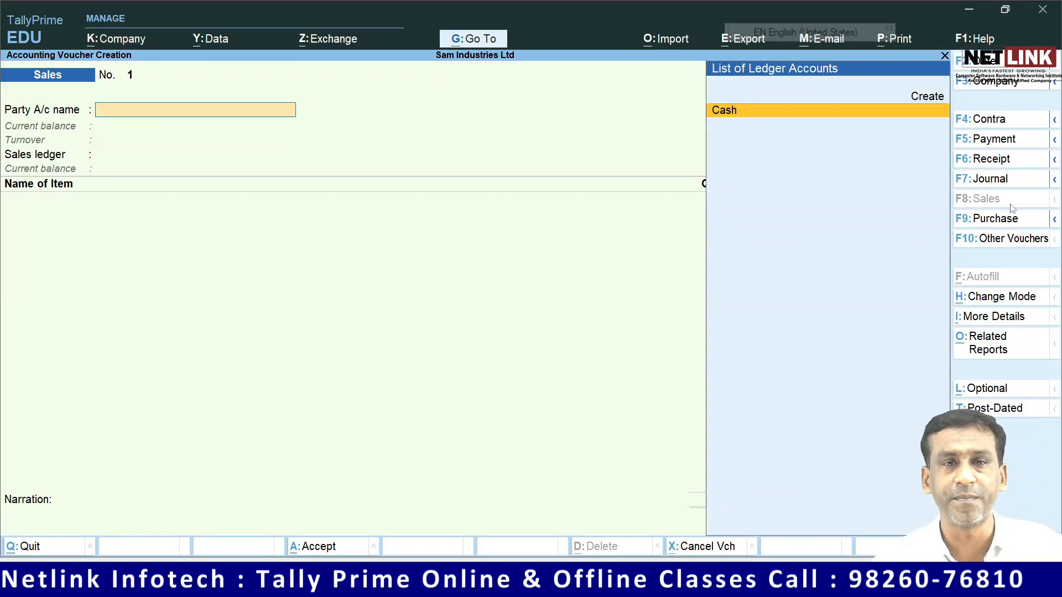
key("Return")
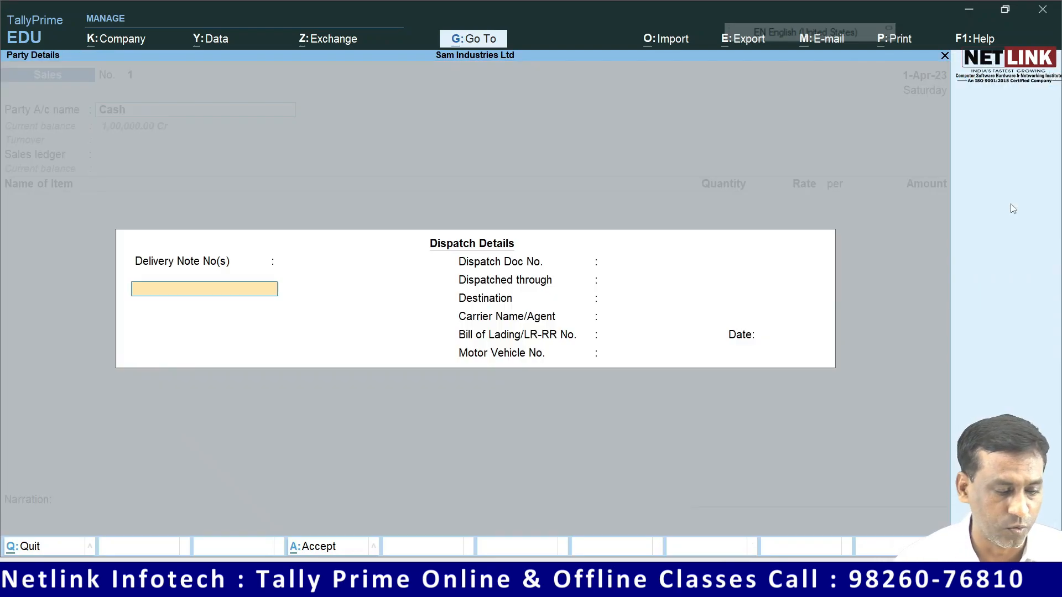
key("ctrl+a")
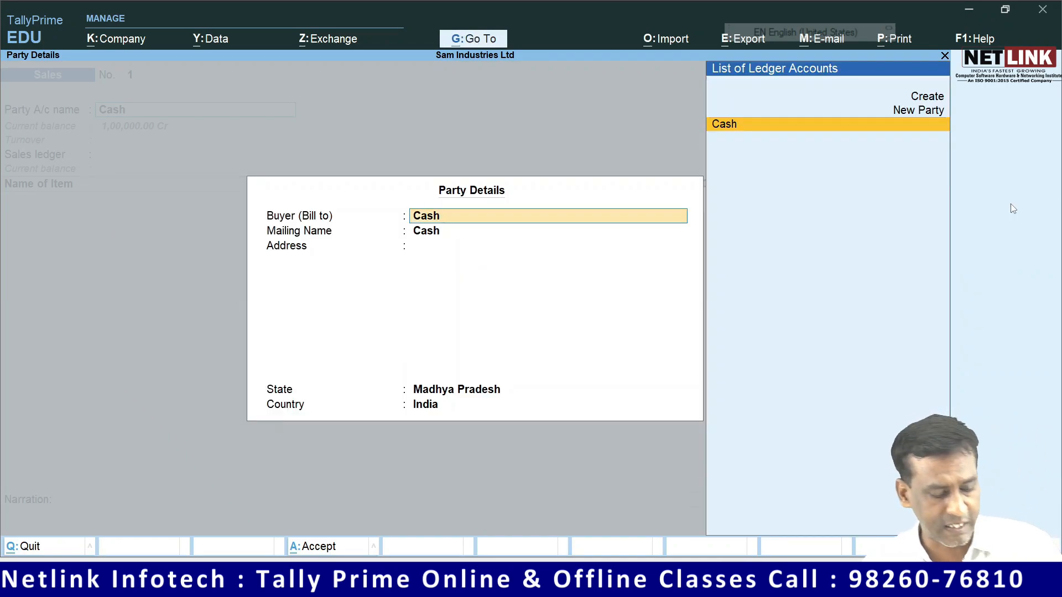
key("BackSpace")
key("Escape")
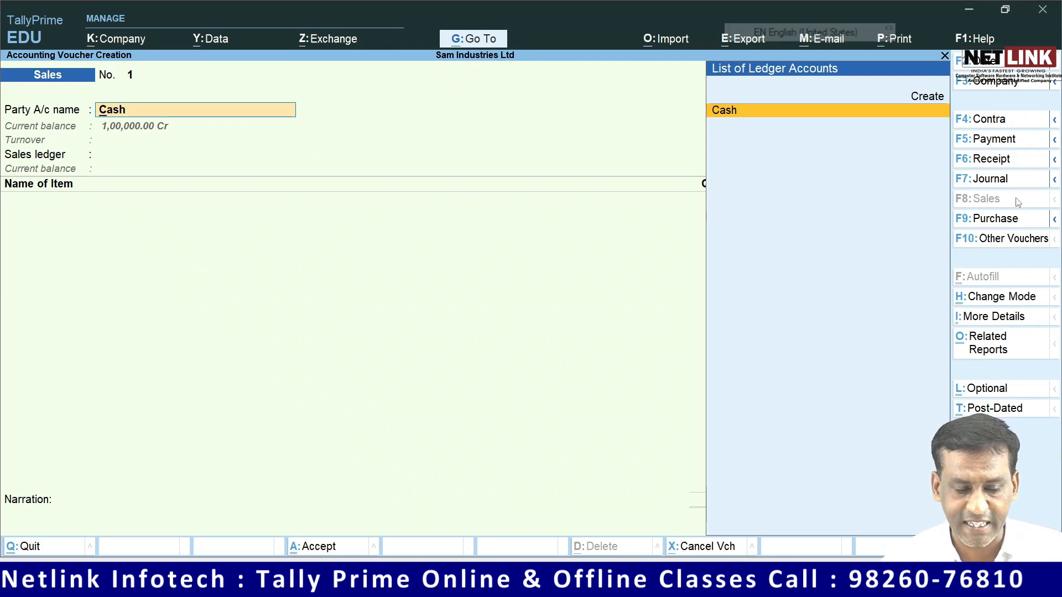
- Start a Stock Journal voucher and choose BIRLA WHITE CEMENT as the source item to transfer
left_click(1056, 182)
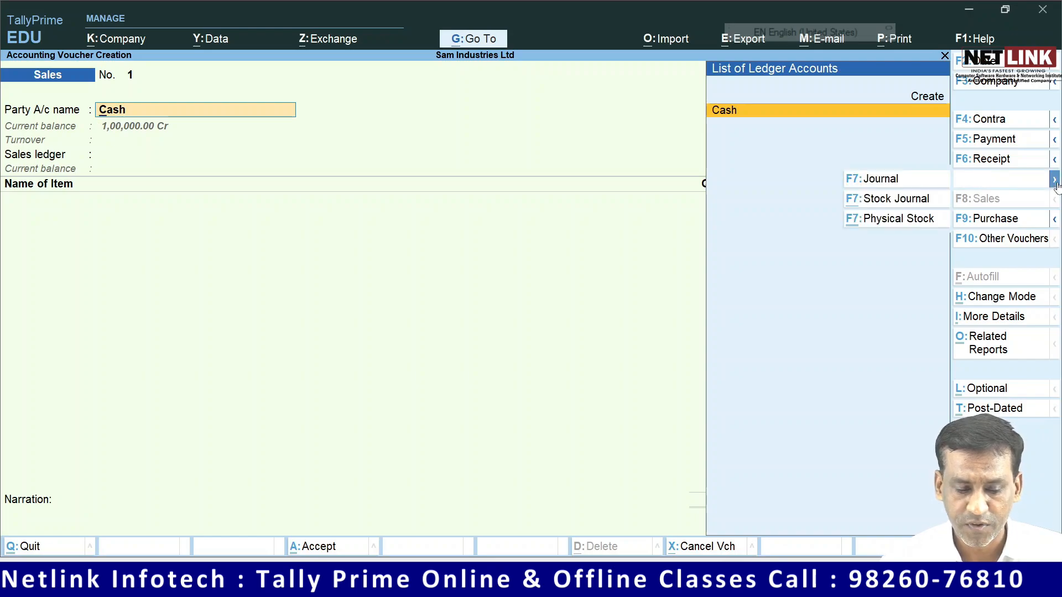
left_click(905, 199)
type("A")
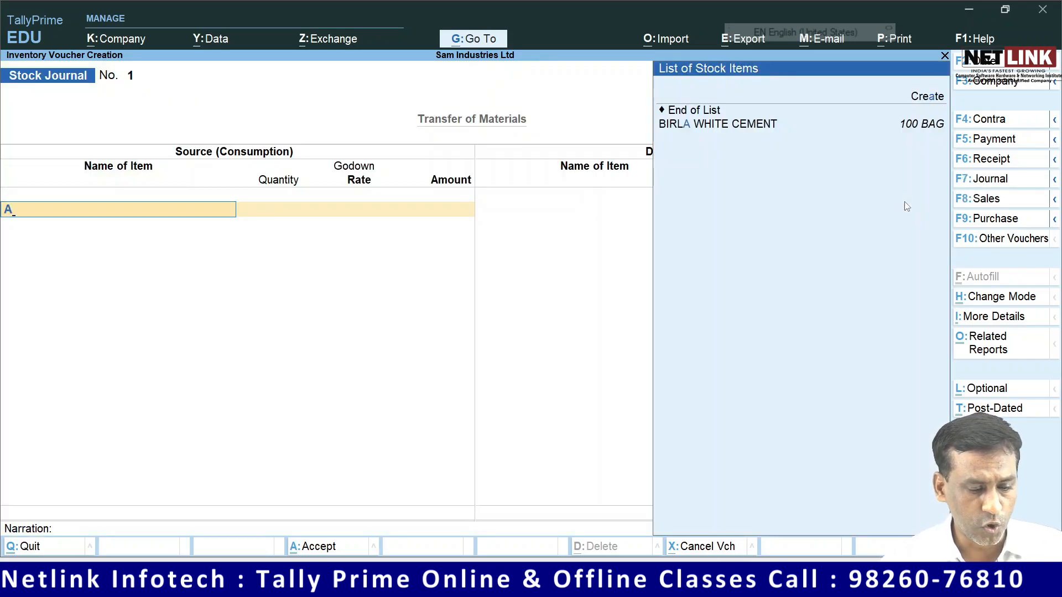
key("BackSpace")
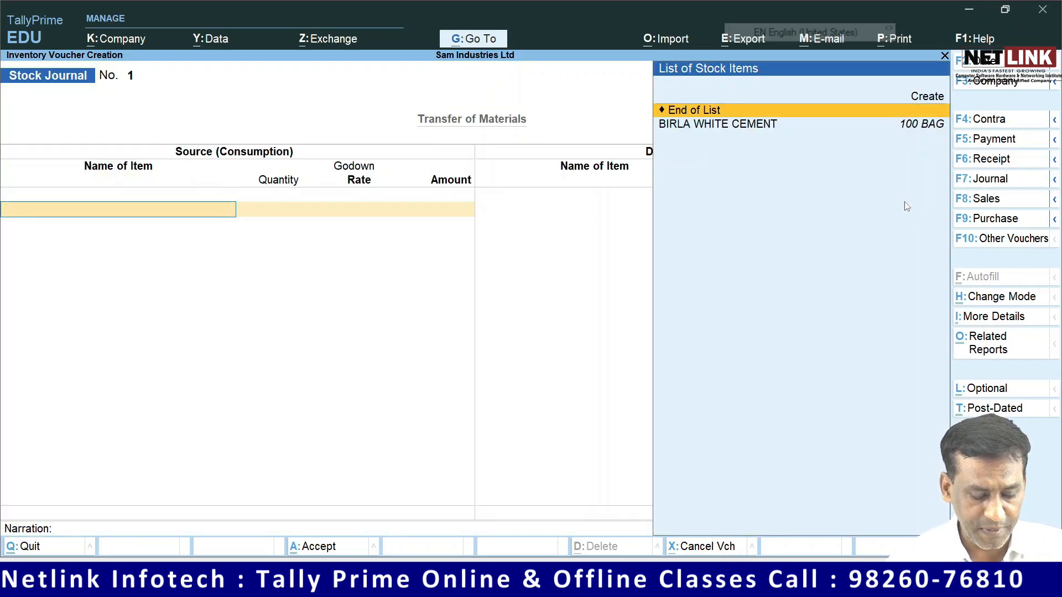
key("Down")
key("Return")
- Issue 25 BAG of the source BIRLA WHITE CEMENT from Godawn No .1 at 1,000 per BAG and finish the source side
type("A")
key("Down")
key("Down")
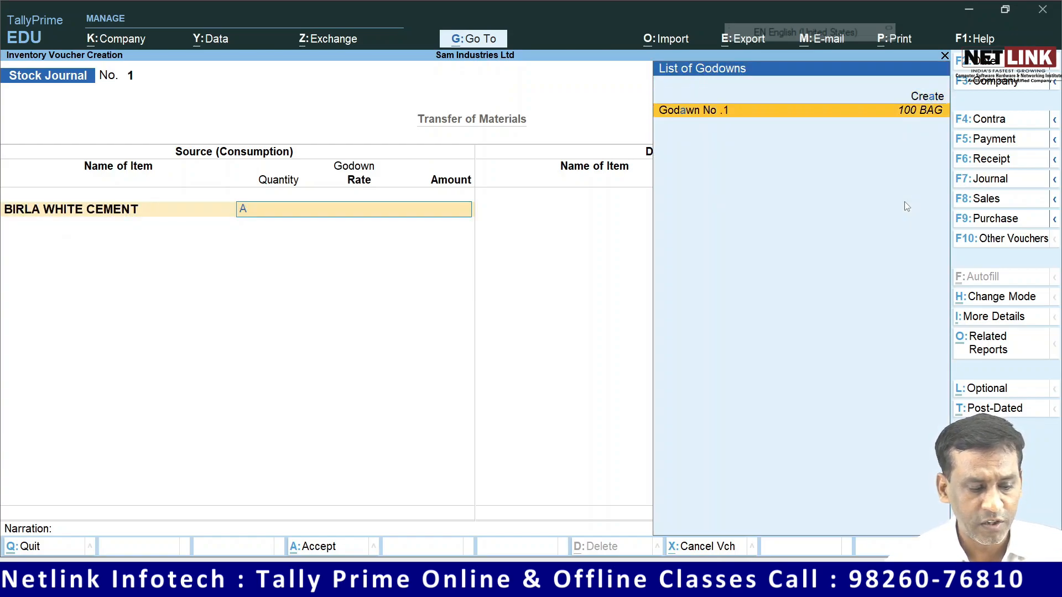
key("Return")
type("25")
key("Return")
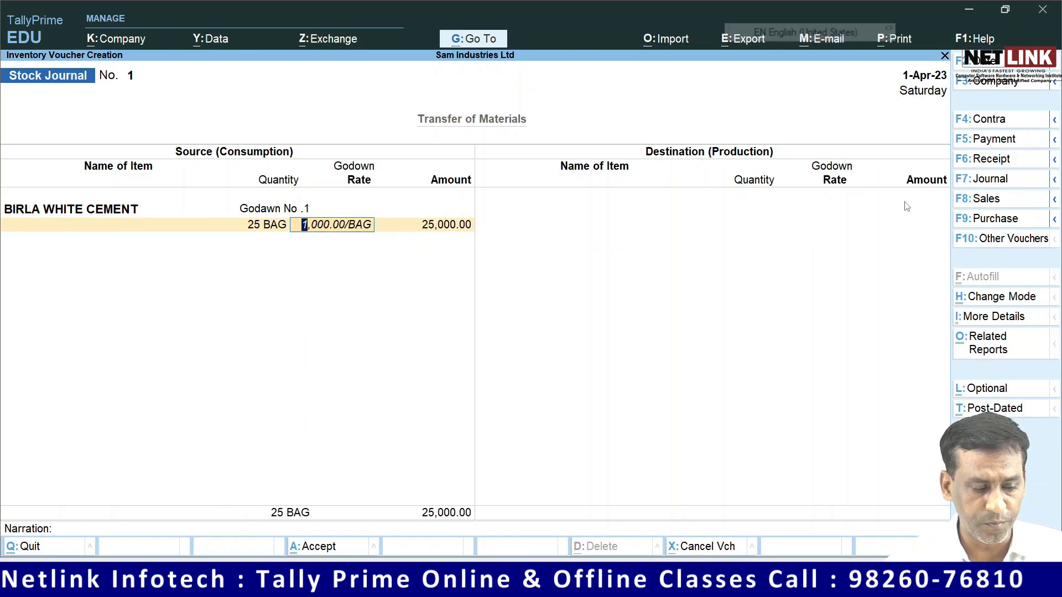
key("Return")
key("Return")
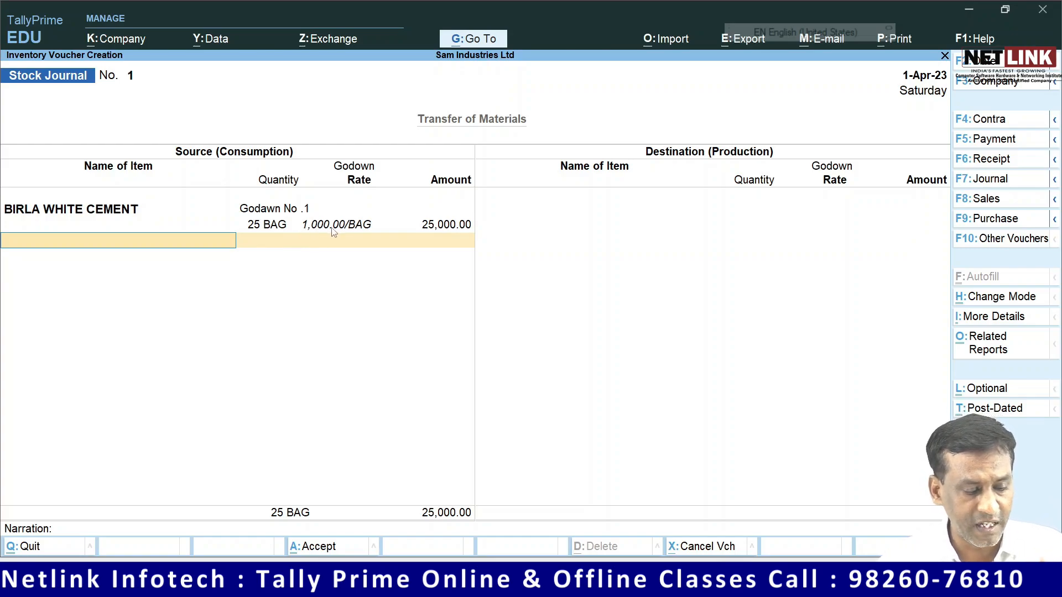
key("Return")
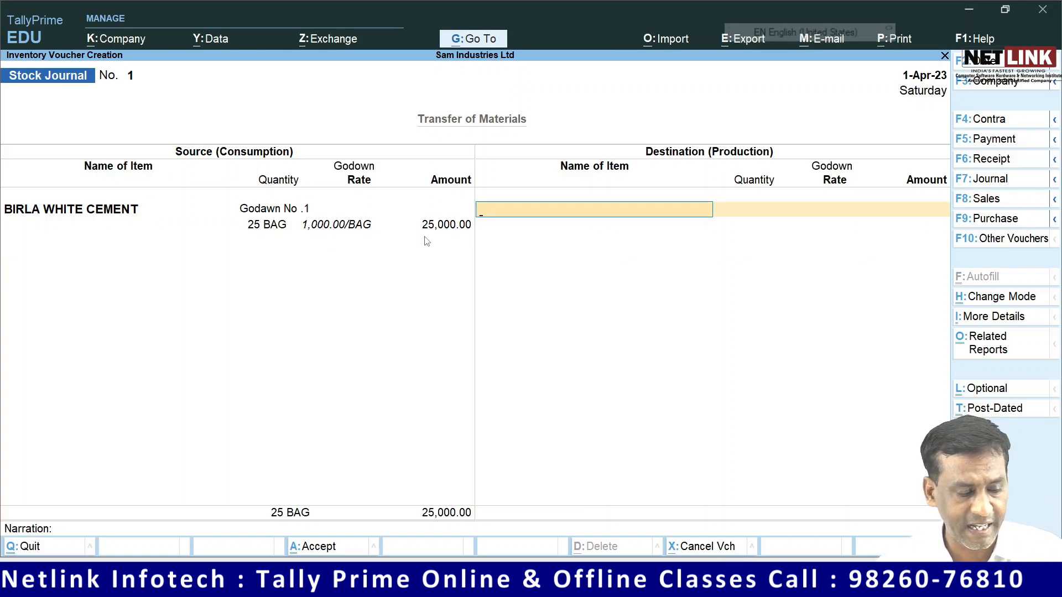
- Choose BIRLA WHITE CEMENT as the destination item and MY SHOP as its receiving godown
type("B")
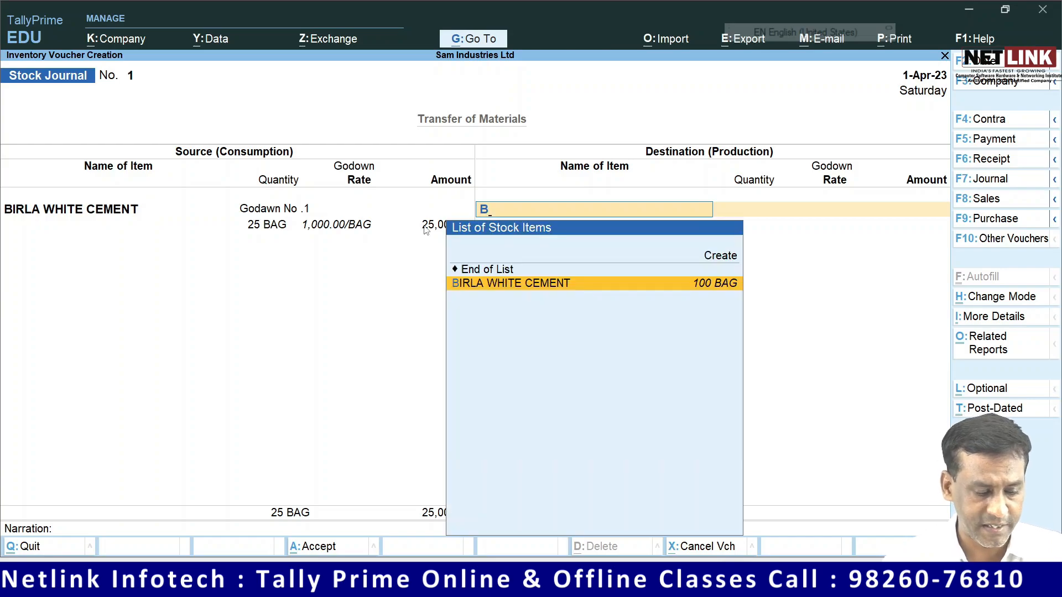
key("Return")
type("S")
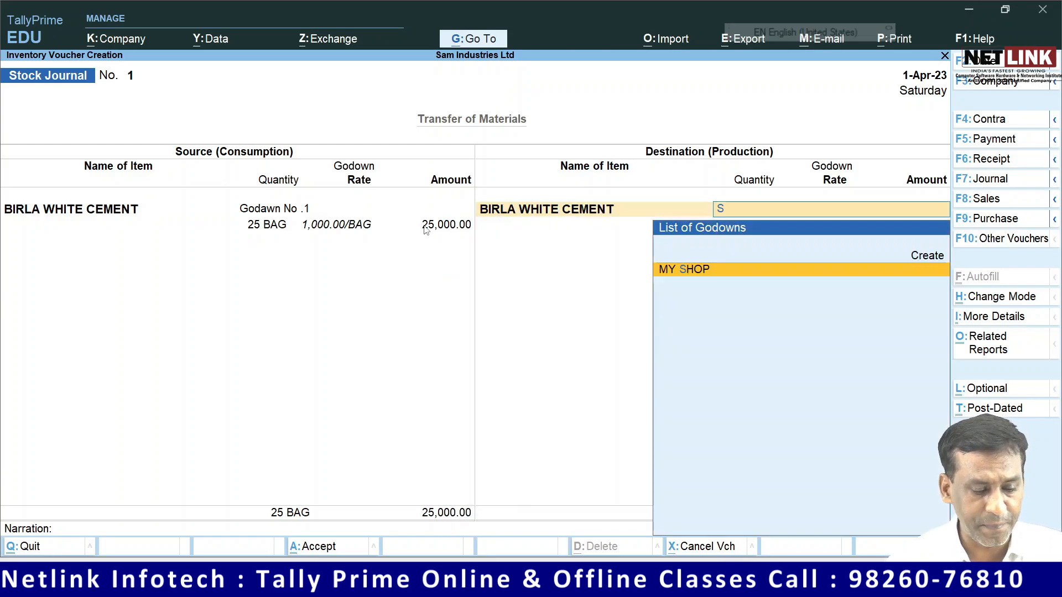
key("BackSpace")
key("Down")
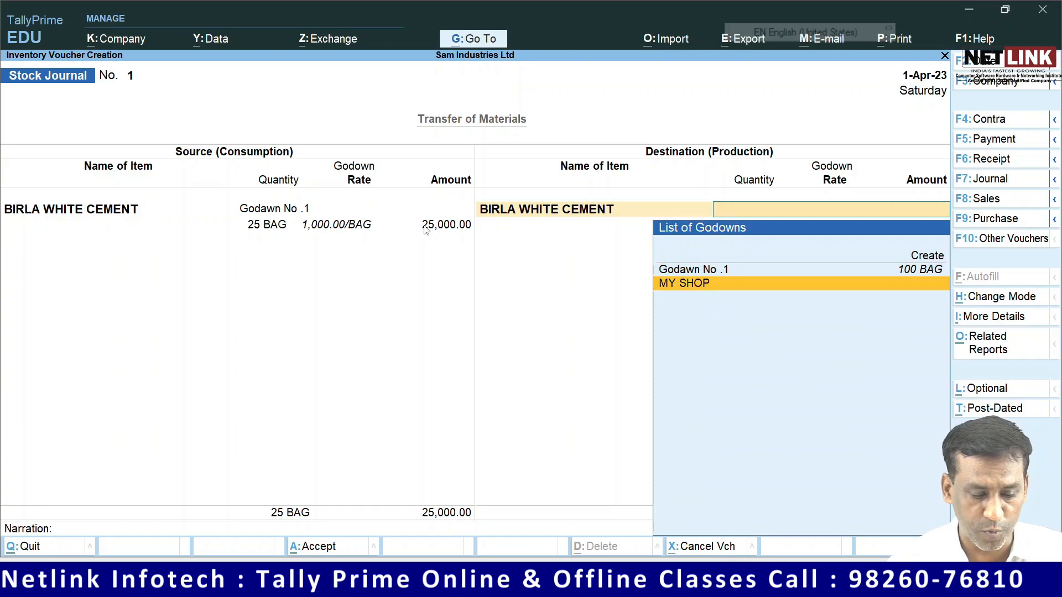
key("Up")
key("Down")
key("Return")
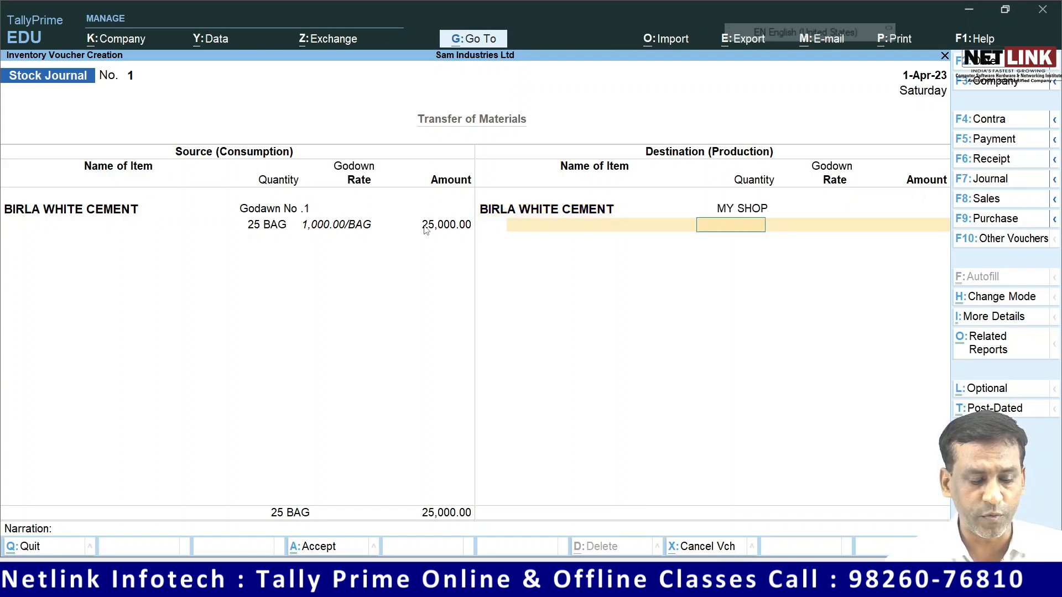
- Set the destination quantity to 25 BAG, save the Stock Journal voucher without a narration, and return to the Gateway of Tally
type("25")
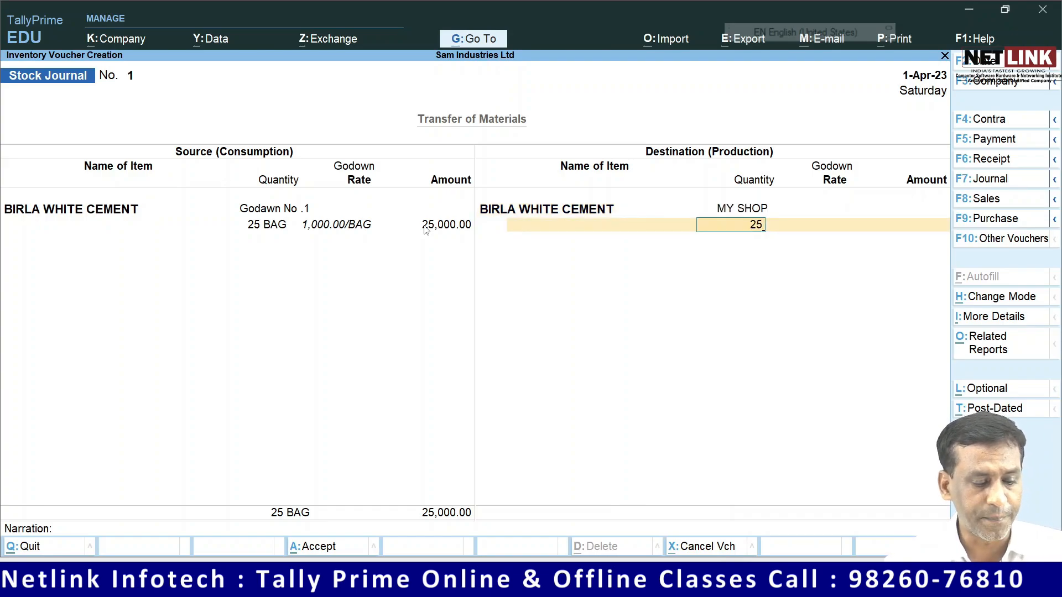
key("Return")
key("Return")
key("Return")
key("Return")
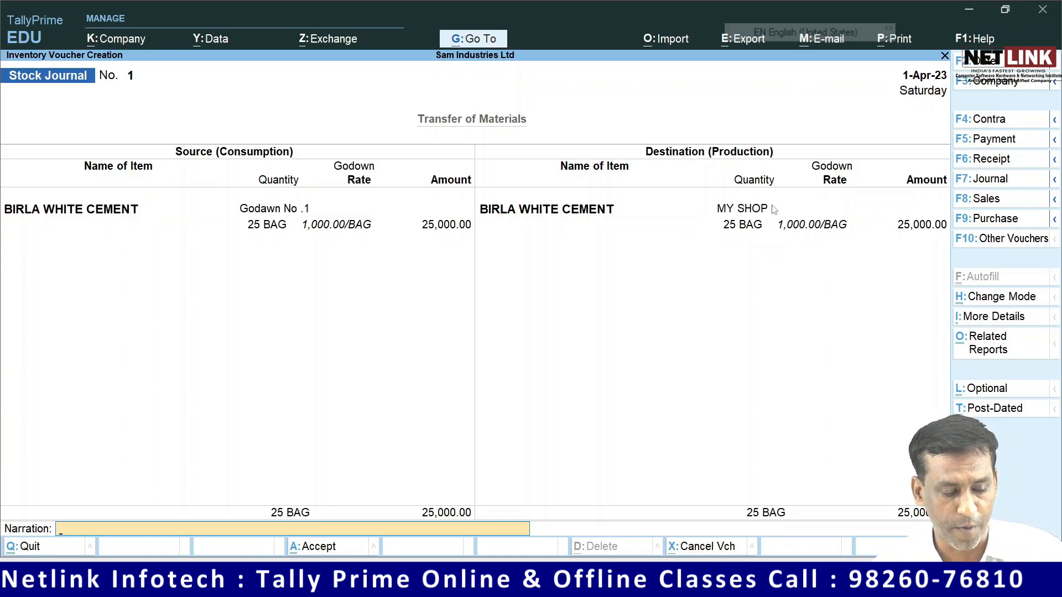
key("Return")
key("Return")
key("Escape")
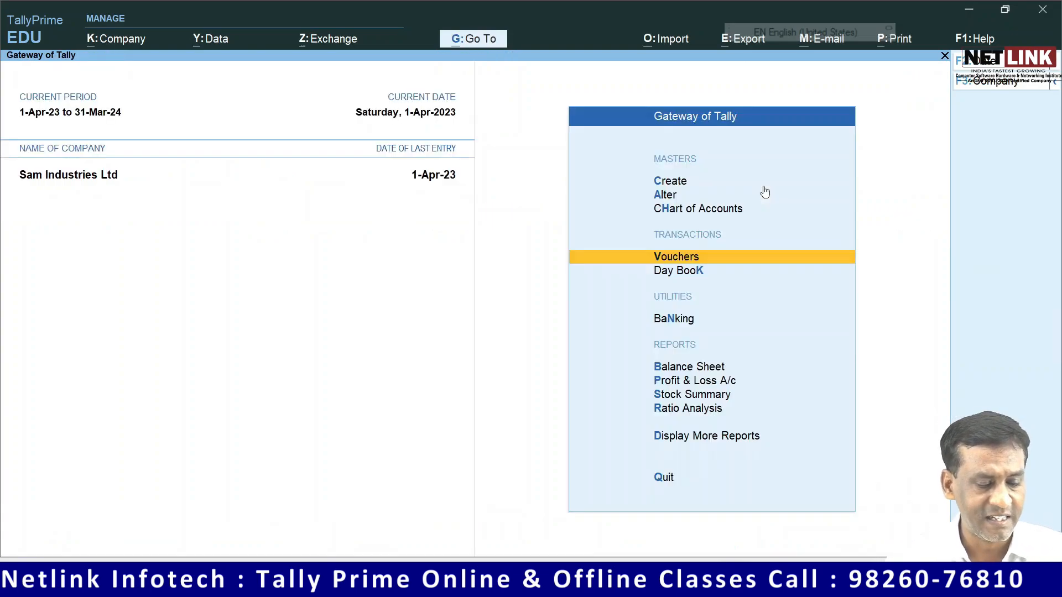
- View the Godown Summary for Primary in the inventory books to check the cement stock in each godown after the transfer
key("Down")
key("Down")
key("Down")
key("Down")
key("Down")
key("Down")
key("Down")
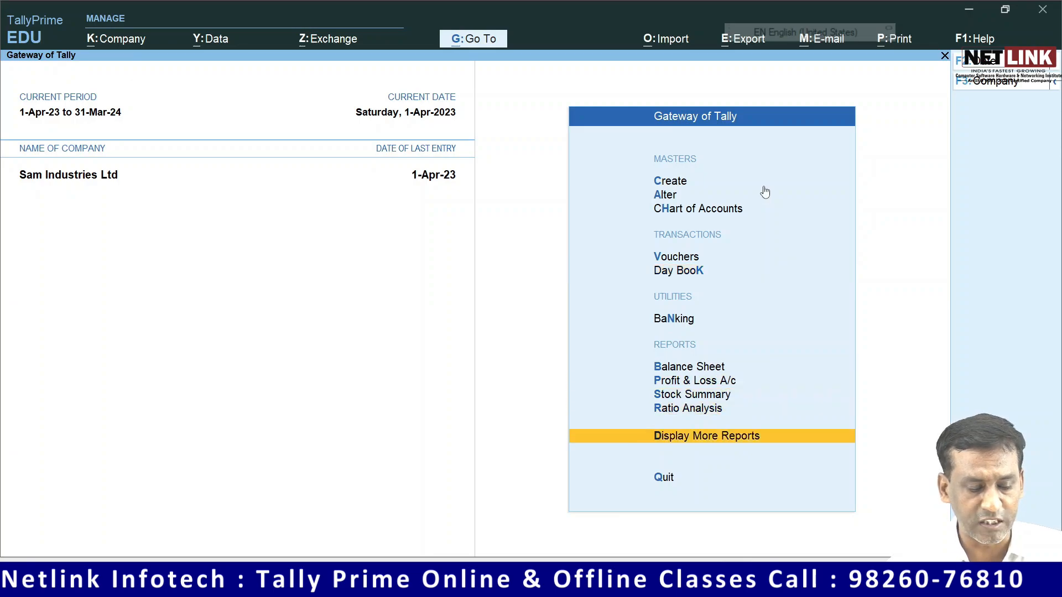
key("Return")
key("Down")
key("Down")
key("Down")
key("Down")
key("Down")
key("Down")
key("Down")
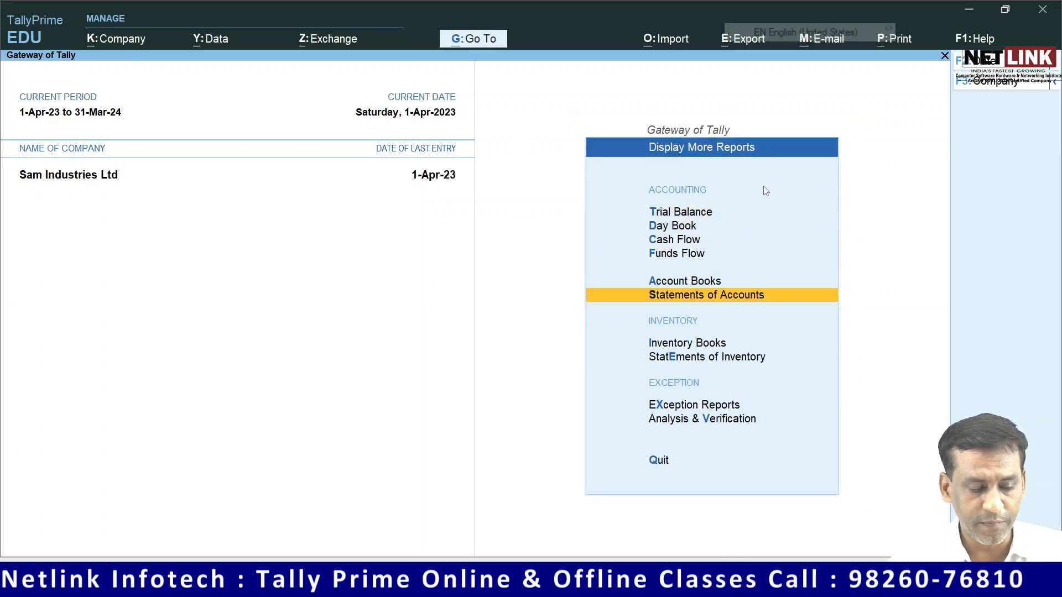
key("Return")
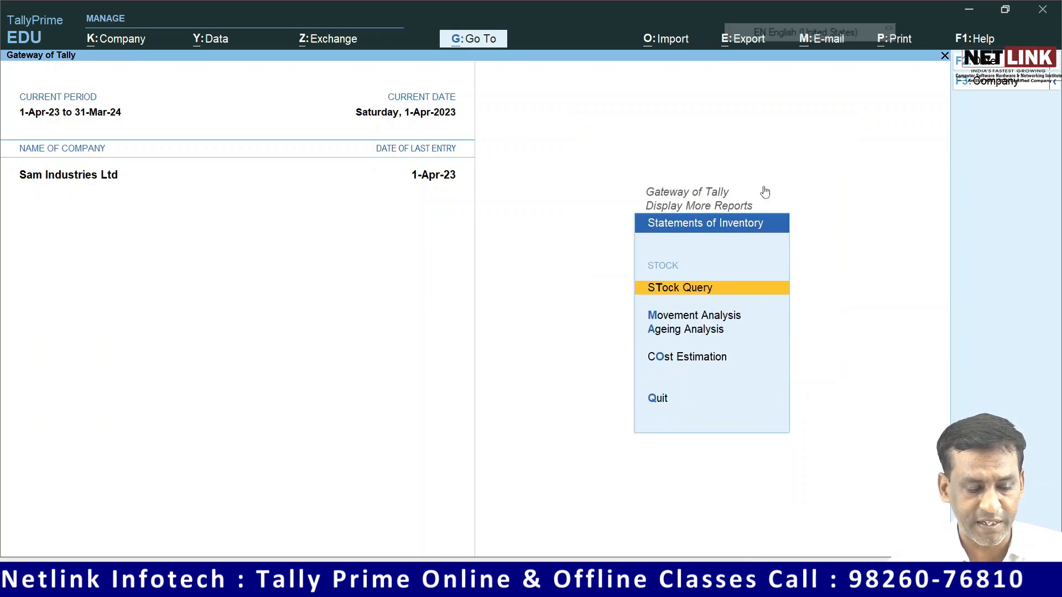
key("Escape")
key("Up")
key("Return")
key("Down")
key("Return")
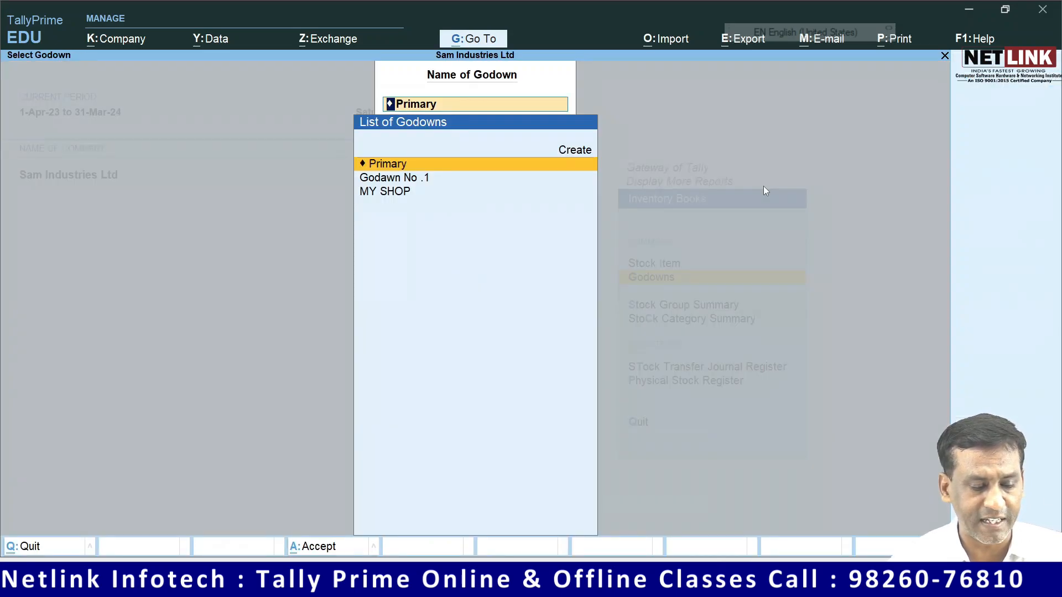
key("Return")
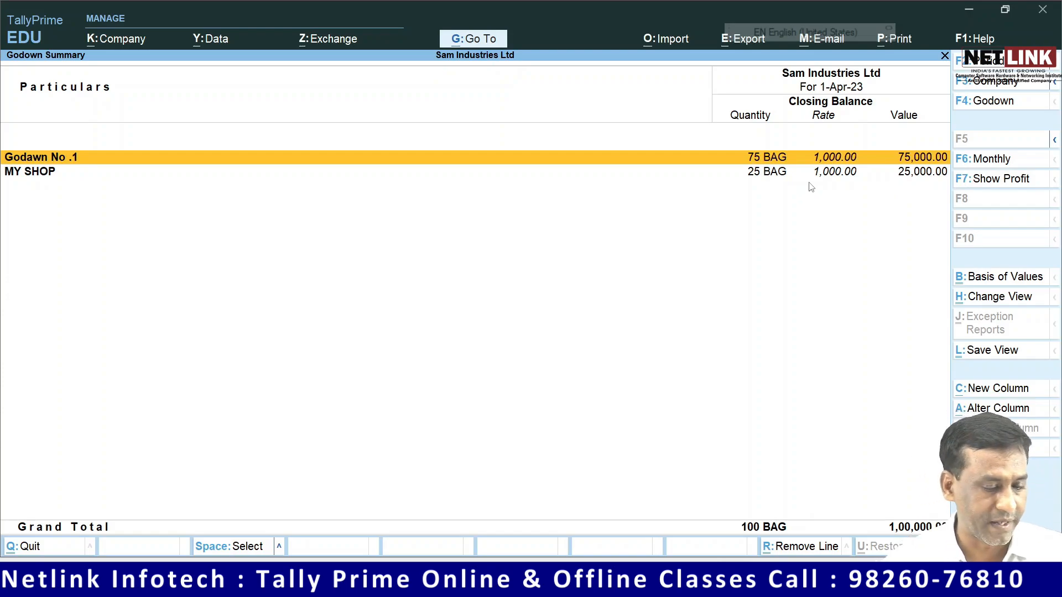
key("Escape")
key("Escape")
key("Escape")
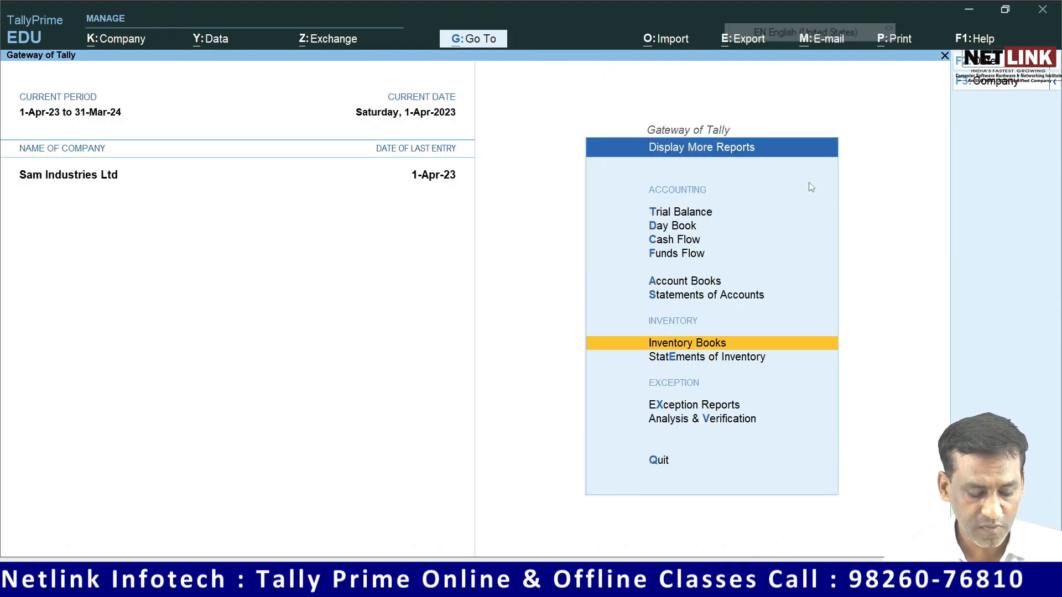
key("Escape")
- Start a Sales voucher with Cash as the party account and accept the dispatch and party details unchanged
key("Up")
key("Up")
key("Up")
key("Up")
key("Up")
key("Up")
key("Up")
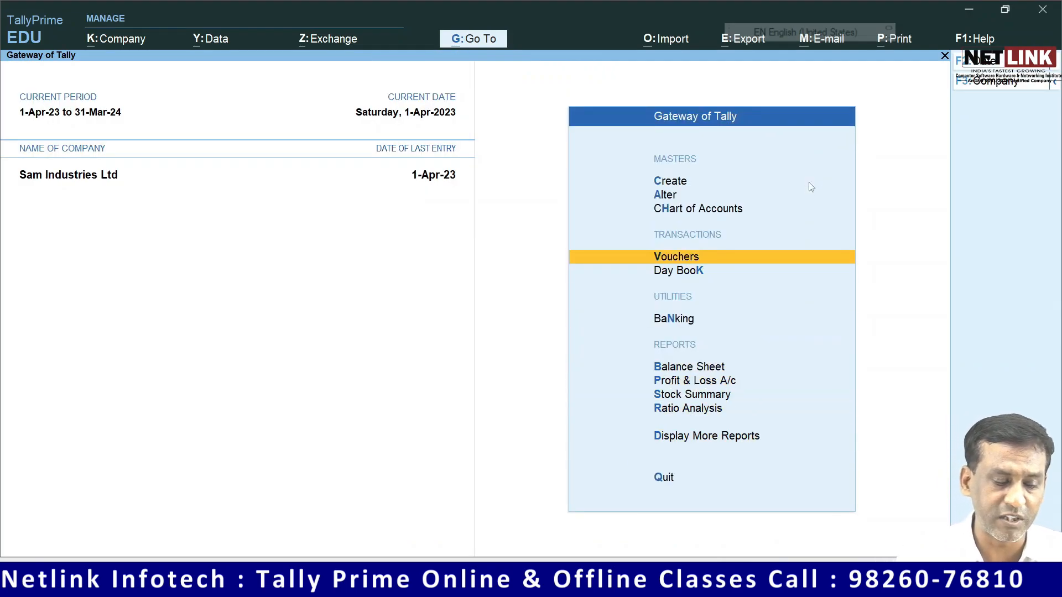
key("Return")
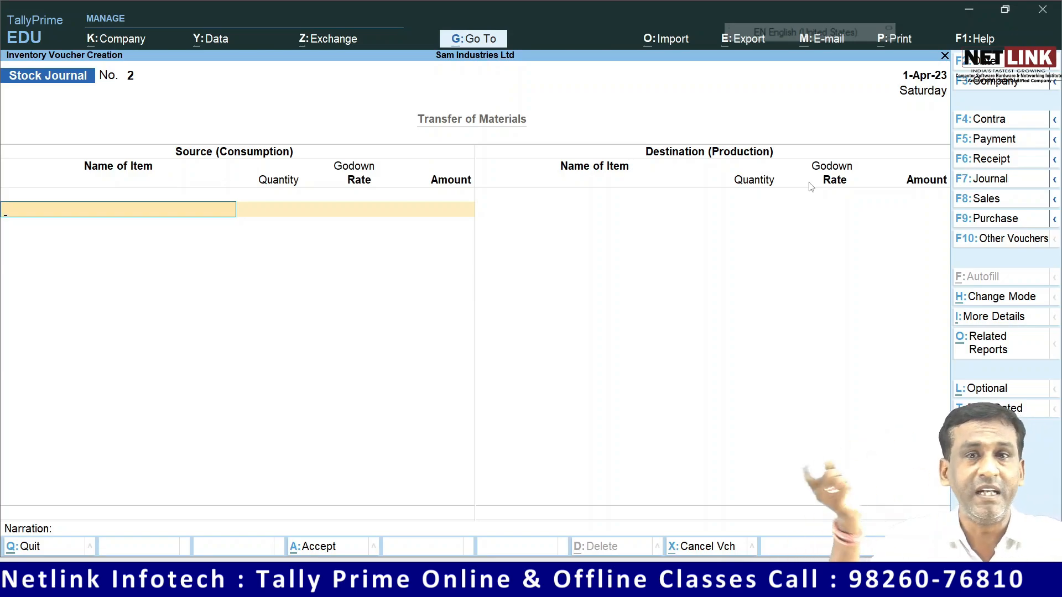
left_click(991, 205)
key("Return")
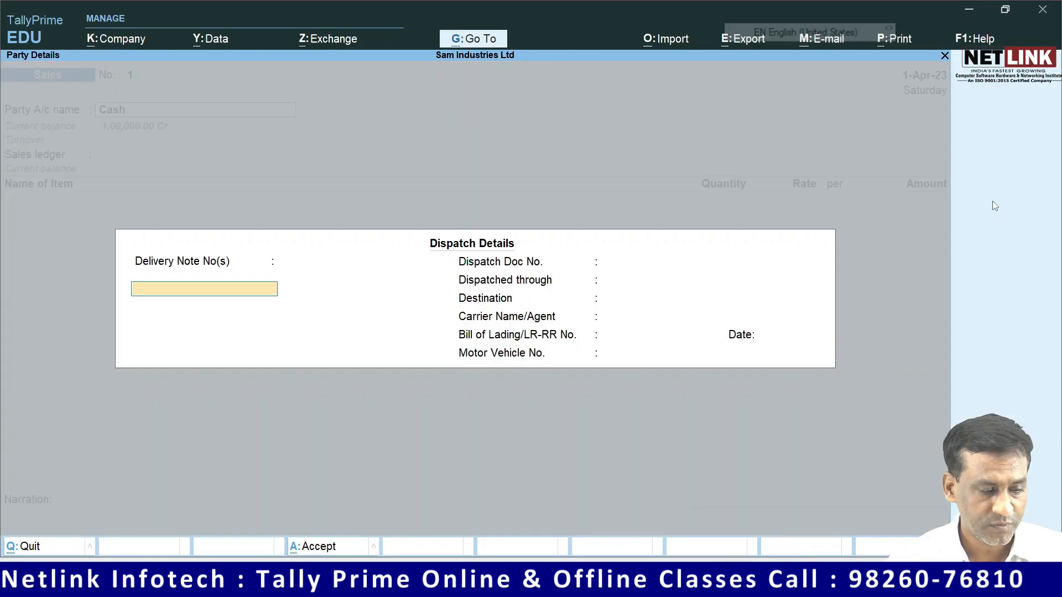
key("ctrl+a")
key("ctrl+a")
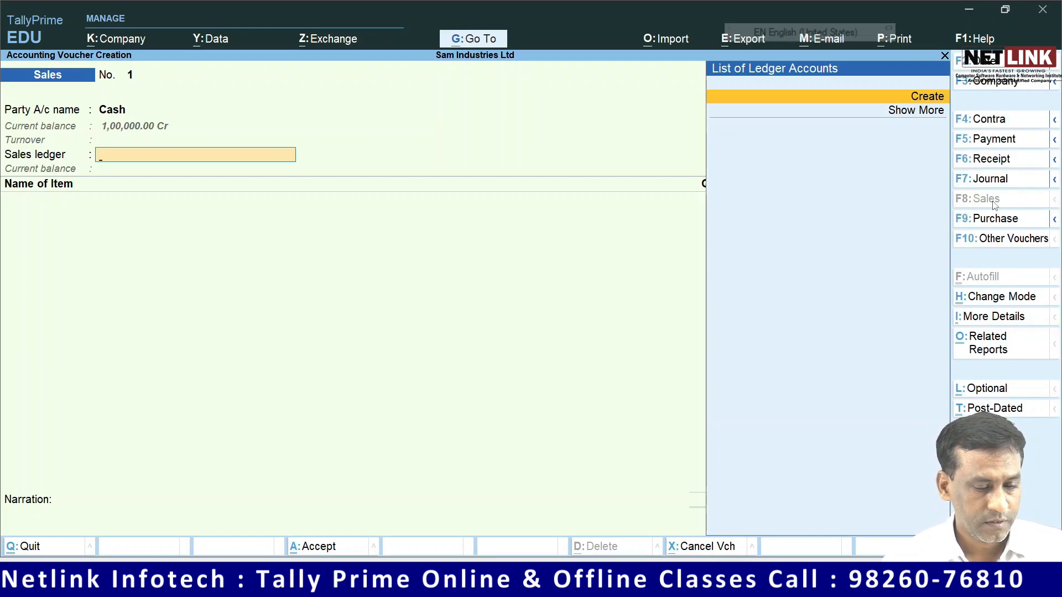
- Create a ledger named SALES under the sales group and use it as the voucher's sales ledger
key("alt+c")
type("SALES")
key("Return")
key("Return")
type("SALE")
key("Return")
key("Return")
key("ctrl+a")
key("Return")
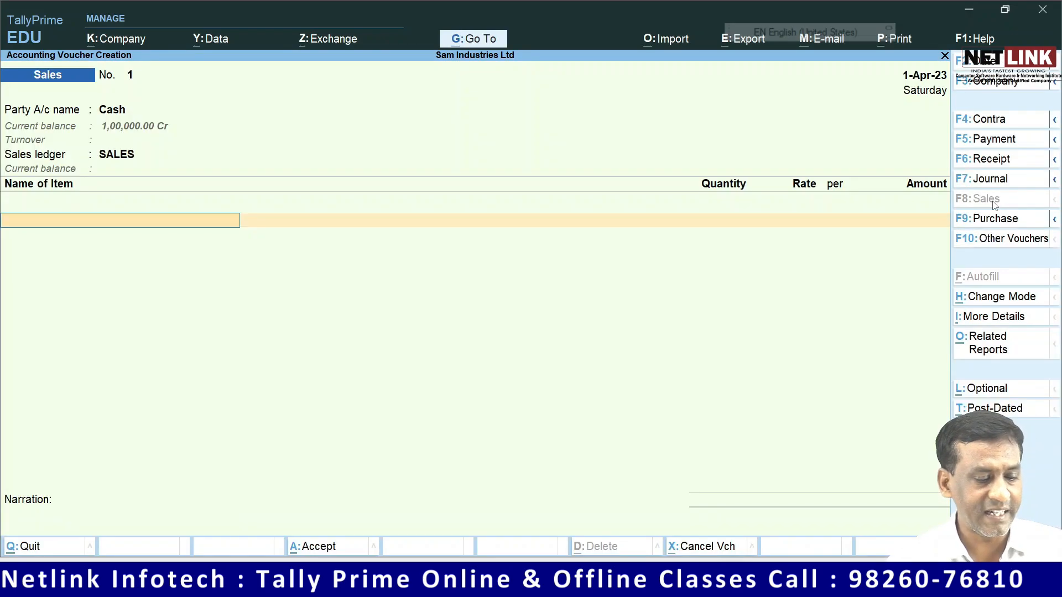
- Add BIRLA WHITE CEMENT to the sales voucher and allocate it from Godawn No .1
type("A")
key("BackSpace")
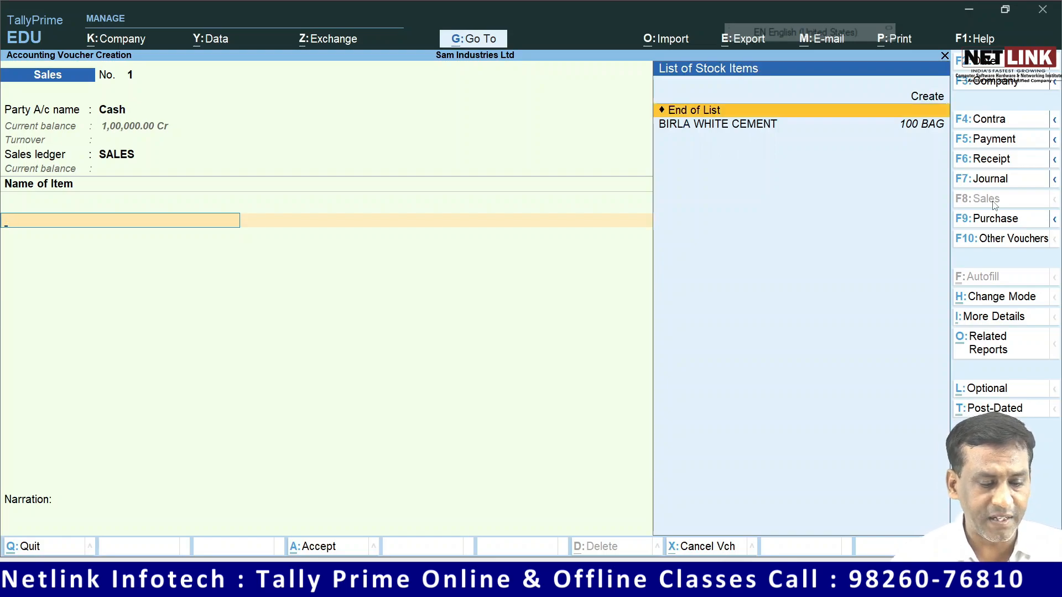
key("Down")
key("Return")
type("A")
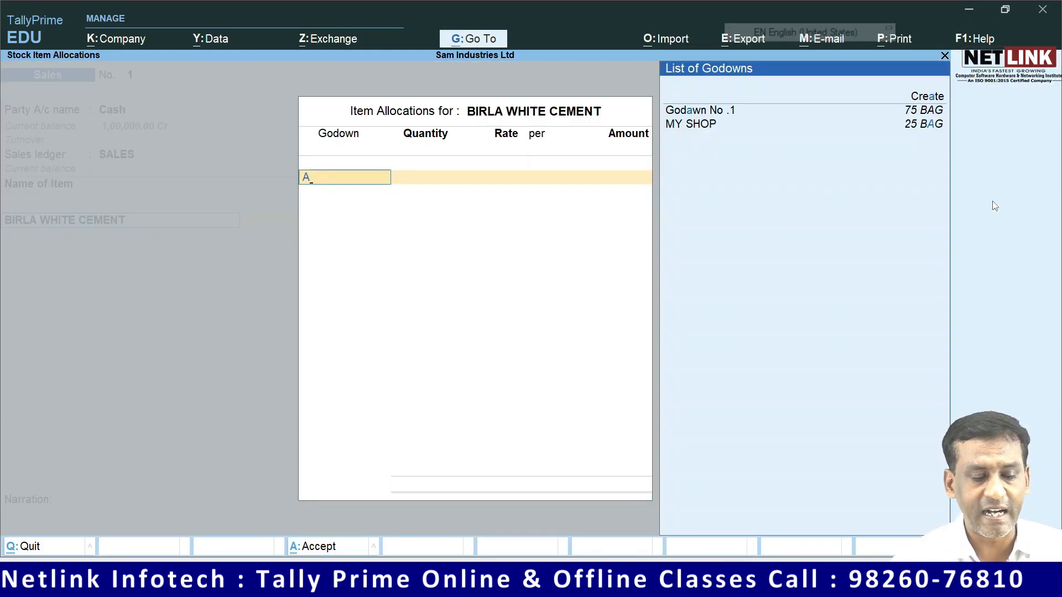
key("Return")
- Set the sold quantity to 50 BAG at a rate of 1,500 per BAG, save the sales voucher, and leave voucher entry
type("50")
key("Return")
type("1,500")
key("Return")
key("Return")
key("Return")
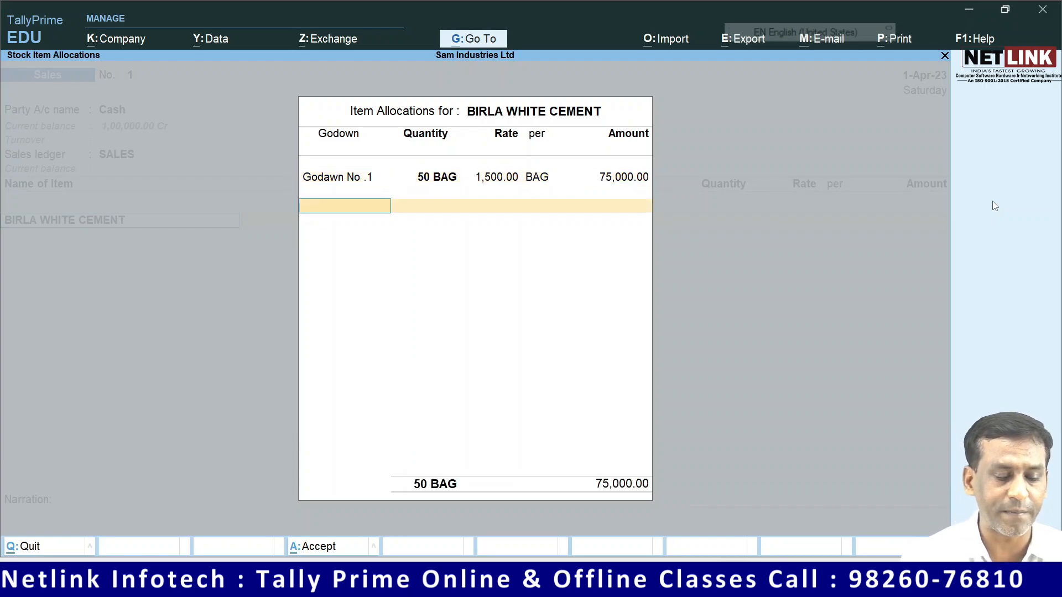
key("Return")
key("Return")
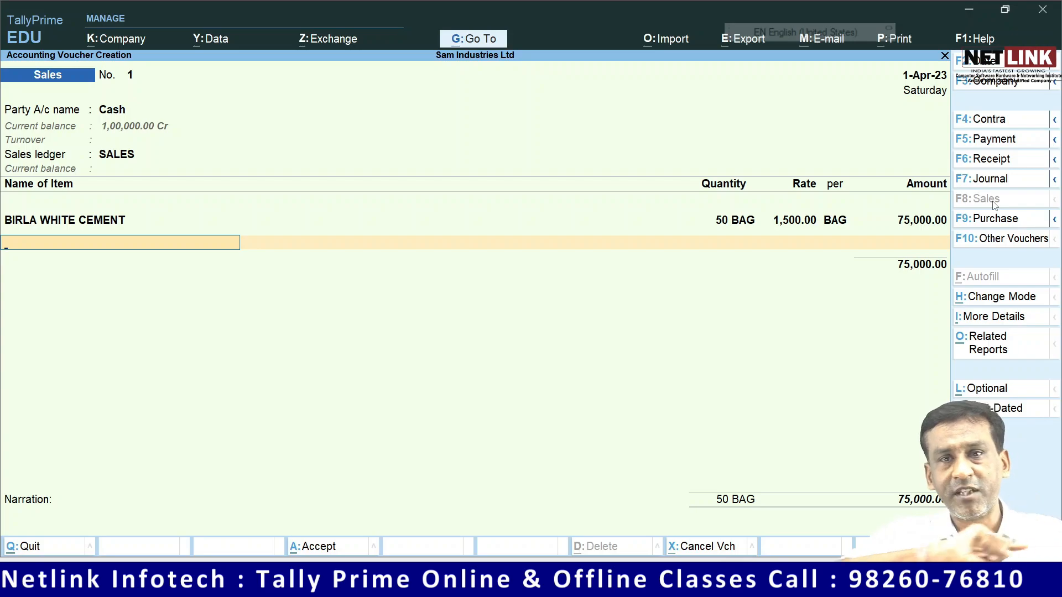
key("Return")
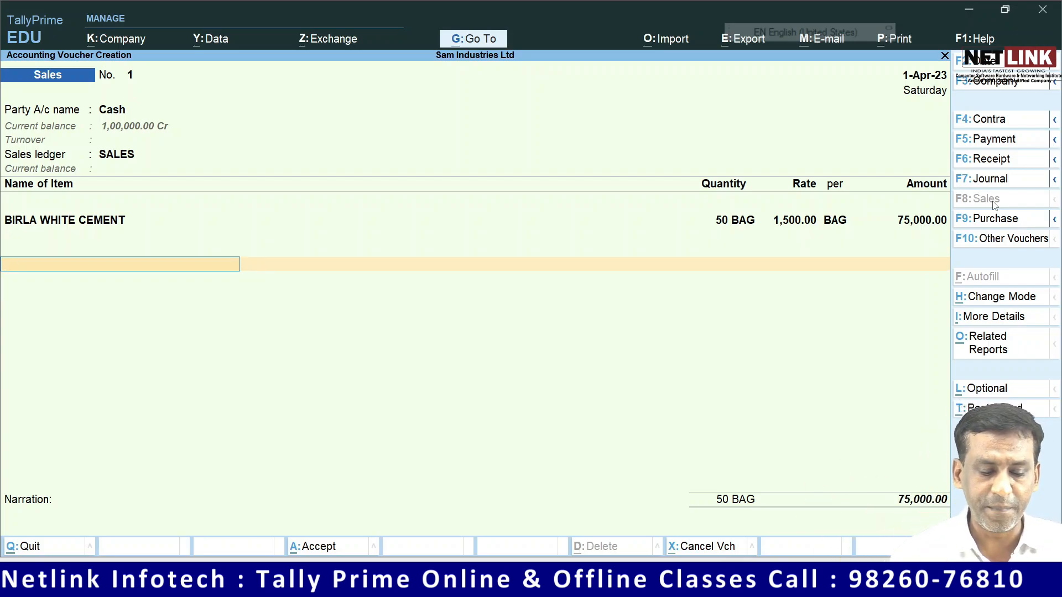
key("Return")
key("Return")
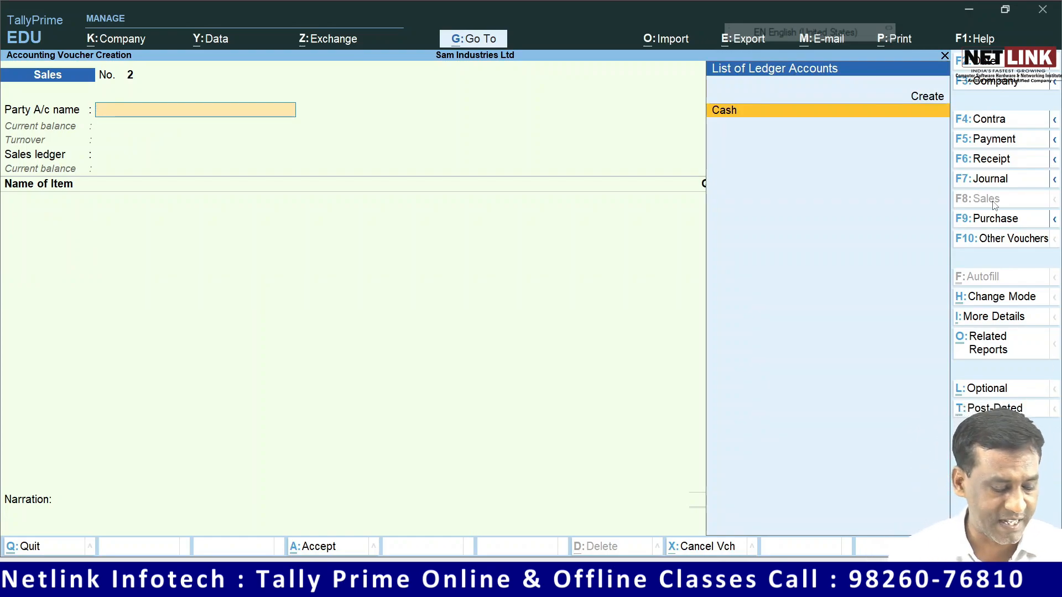
key("Escape")
- View the Godown Summary for Primary again to check the cement remaining in each godown after the sale
key("Down")
key("Up")
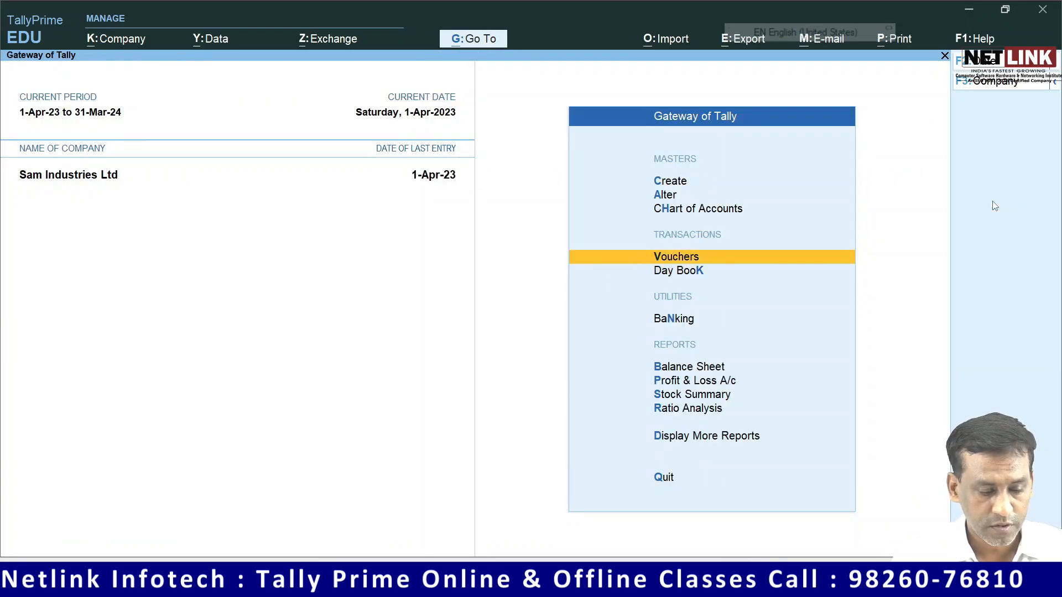
key("d")
key("Down")
key("Down")
key("Down")
key("Down")
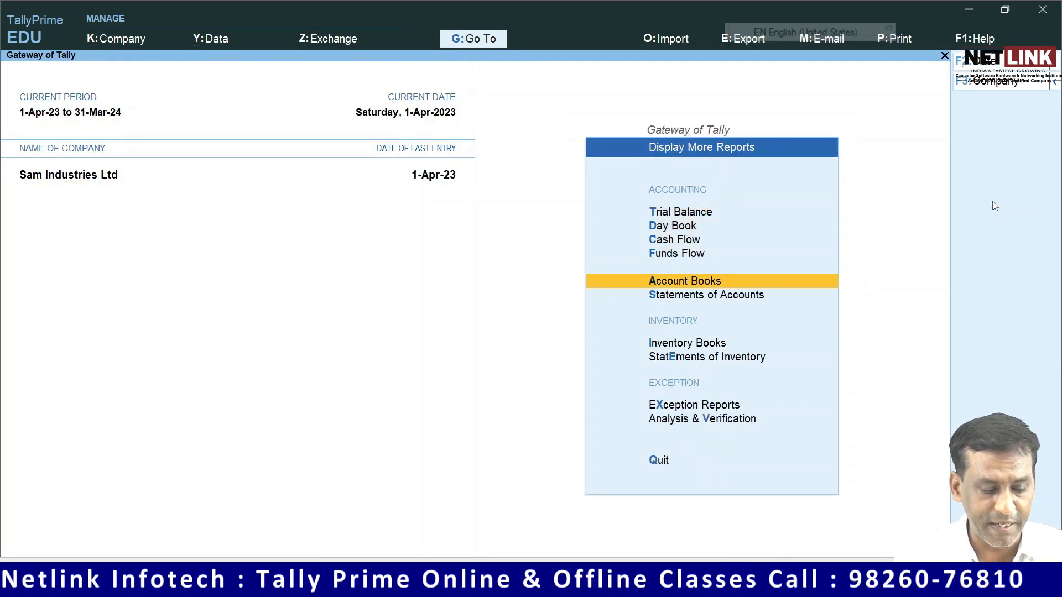
key("Down")
key("Down")
key("Down")
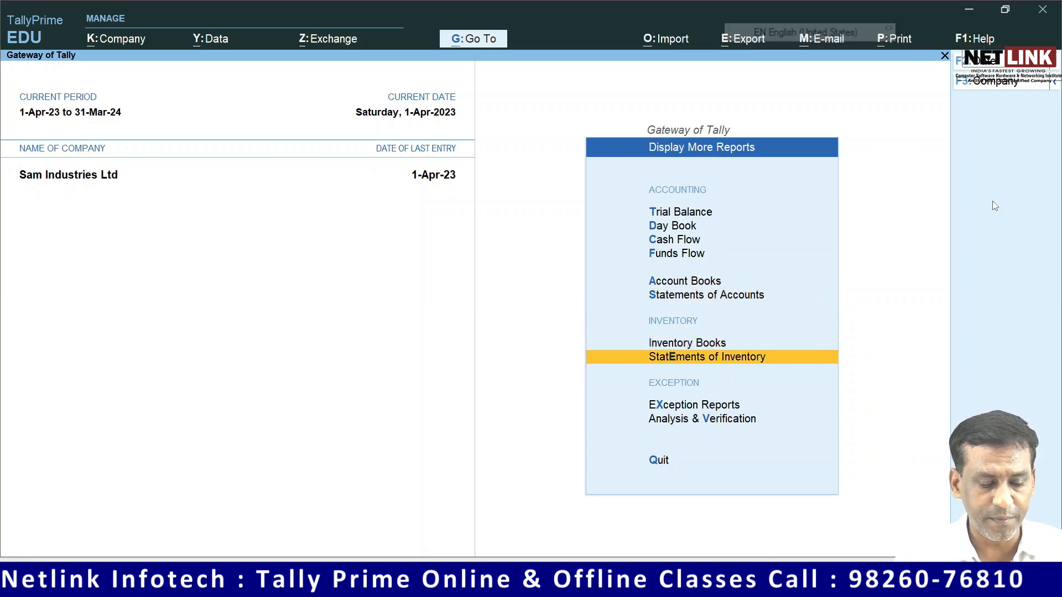
key("Return")
key("Escape")
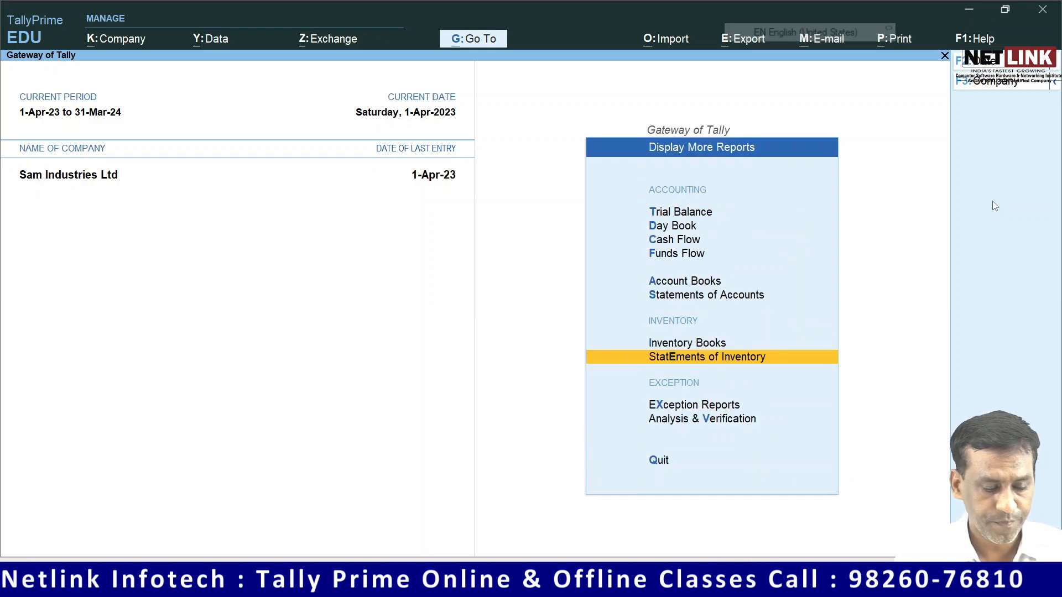
key("Up")
key("Return")
key("Return")
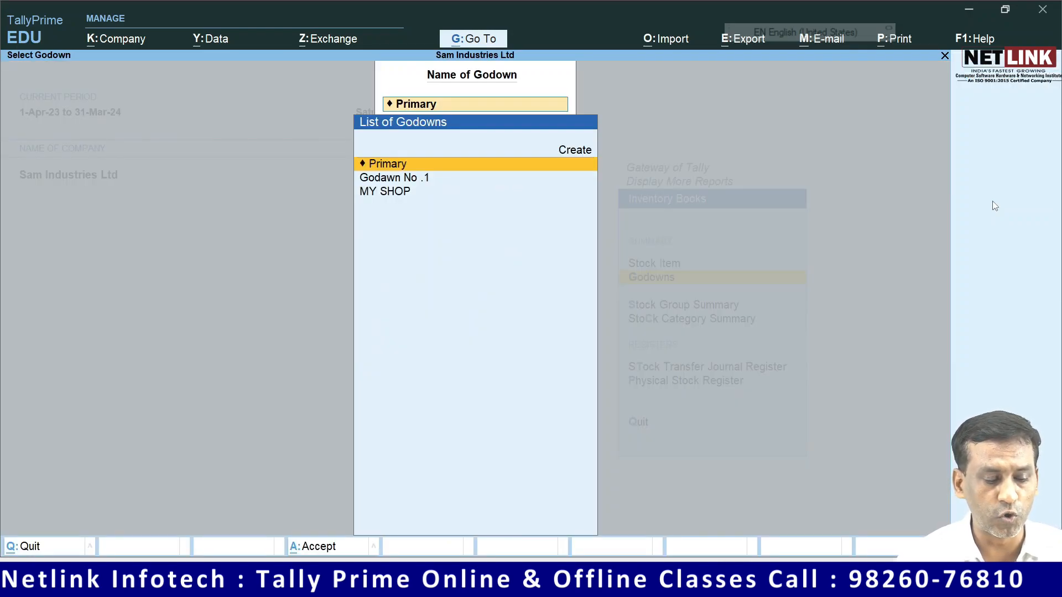
key("Return")
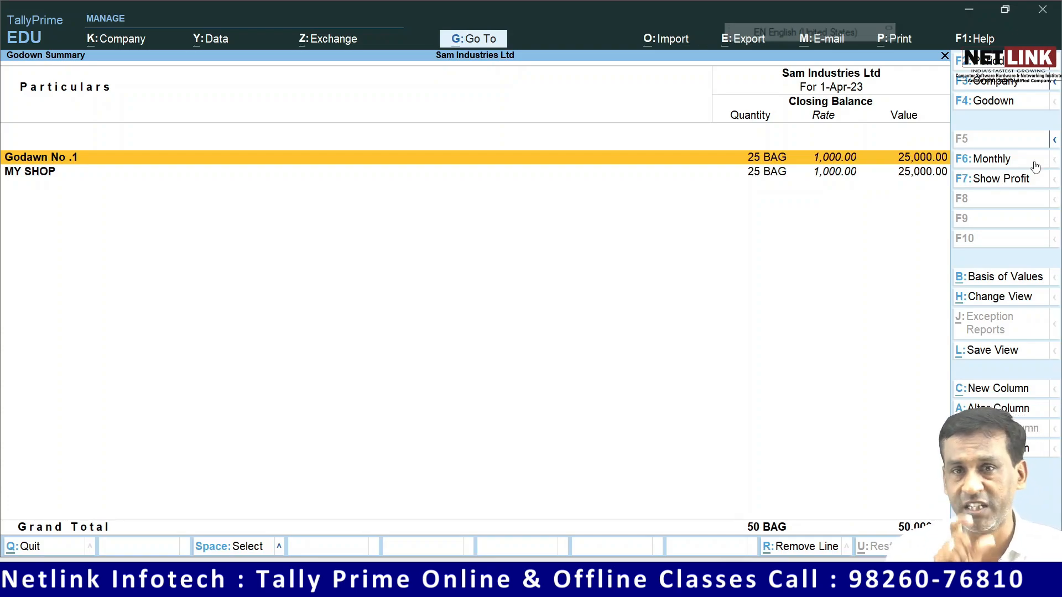
key("Escape")
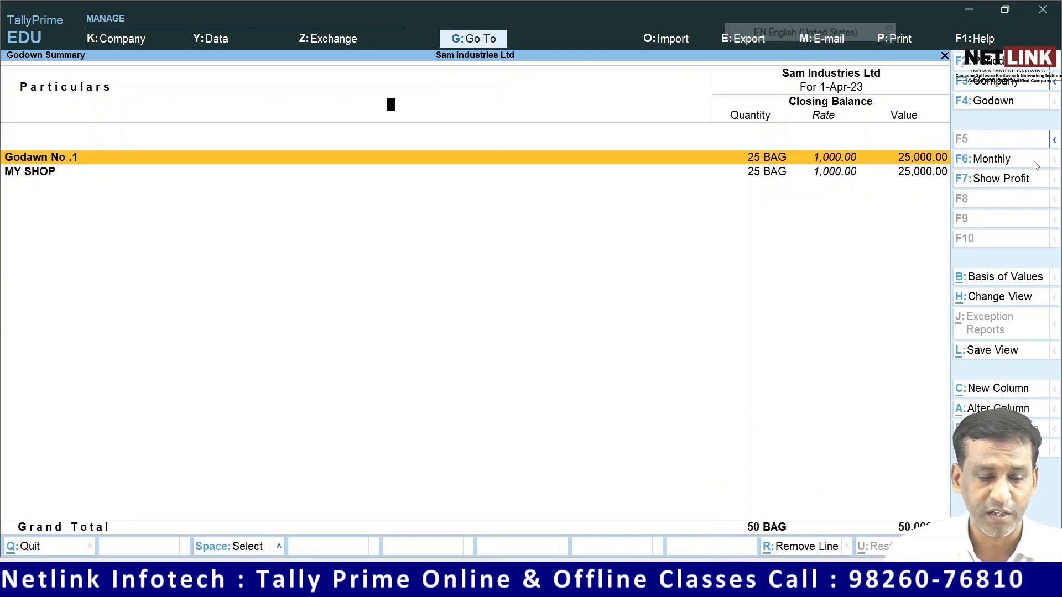
- Leave the godown report and start a new Physical Stock voucher
key("Escape")
key("Escape")
key("Escape")
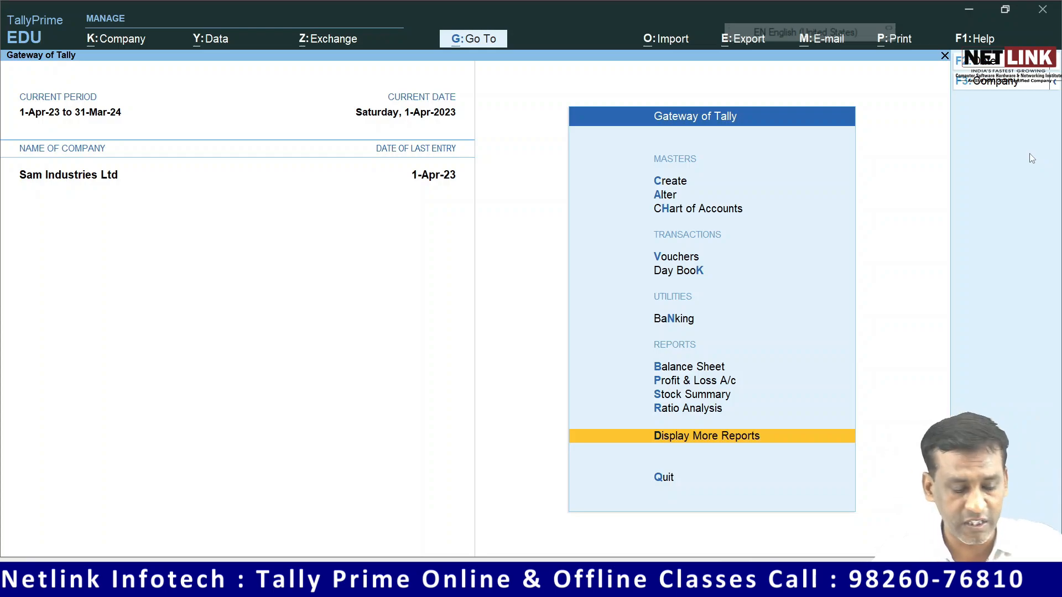
key("Up")
key("Up")
key("Up")
key("Up")
key("Up")
key("Up")
key("Up")
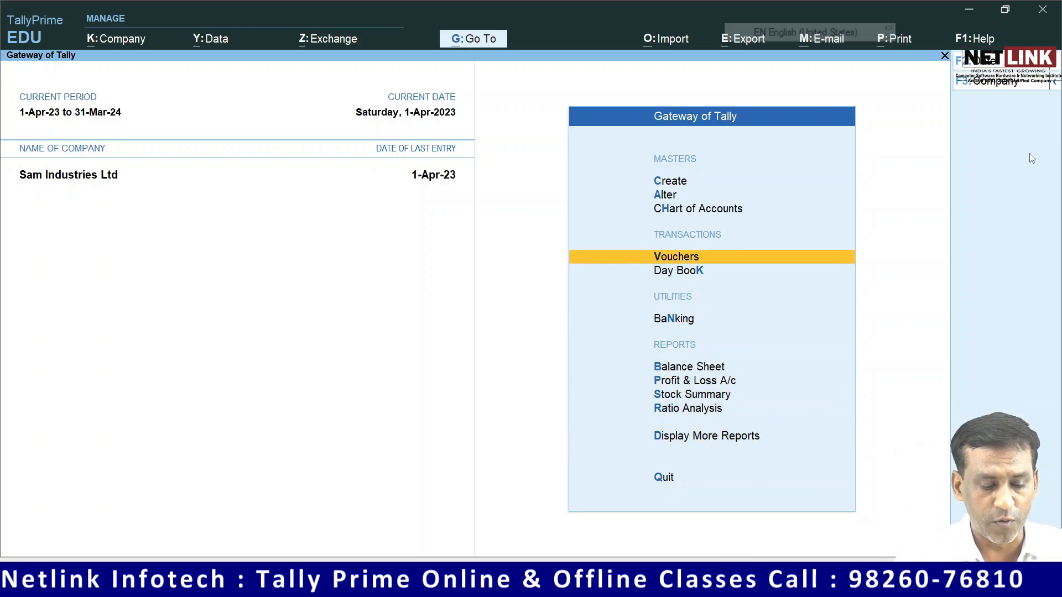
key("Return")
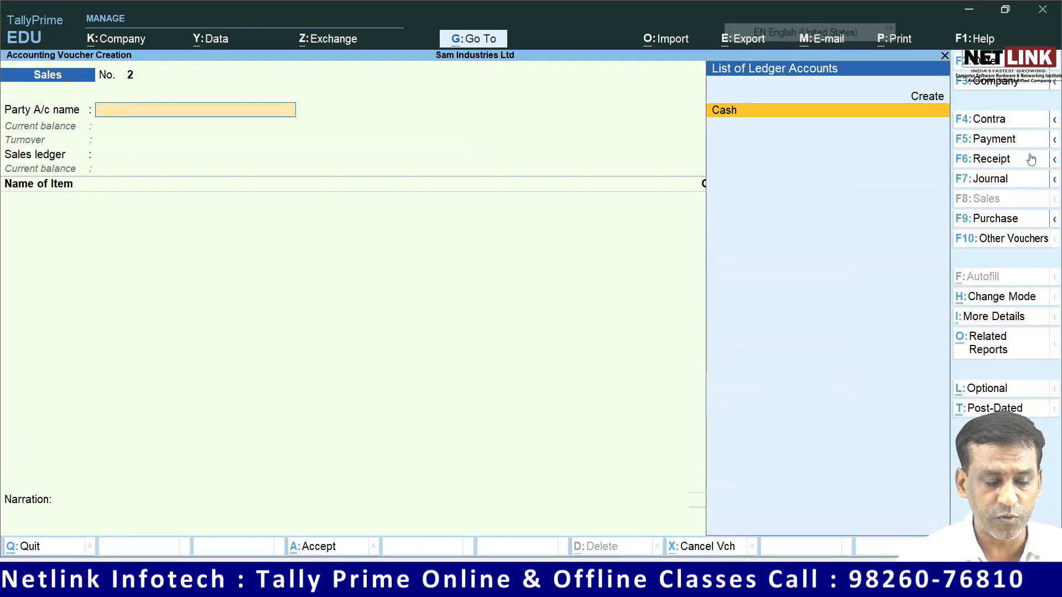
left_click(1055, 180)
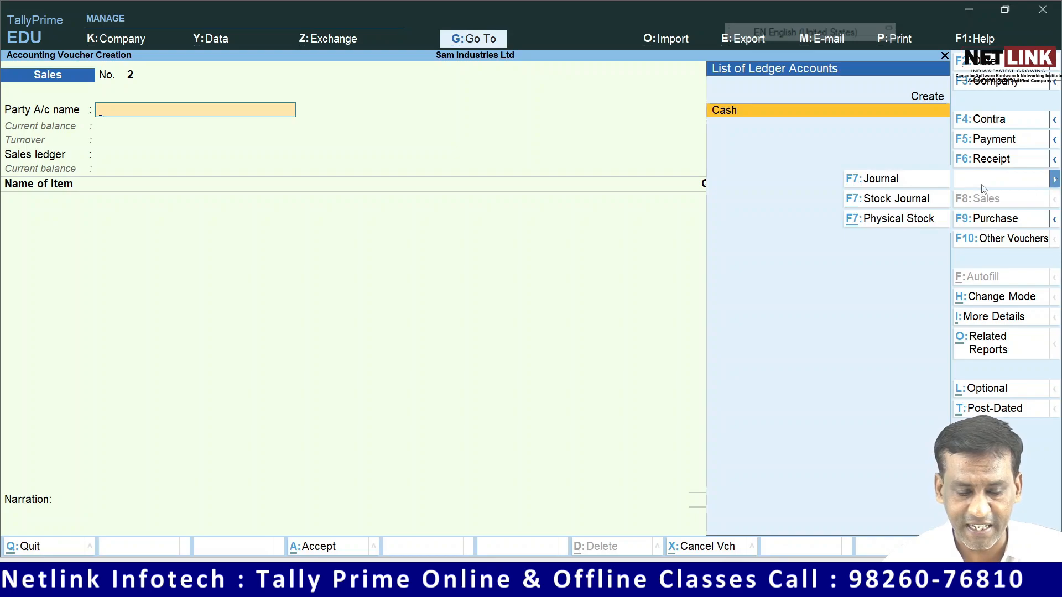
left_click(911, 219)
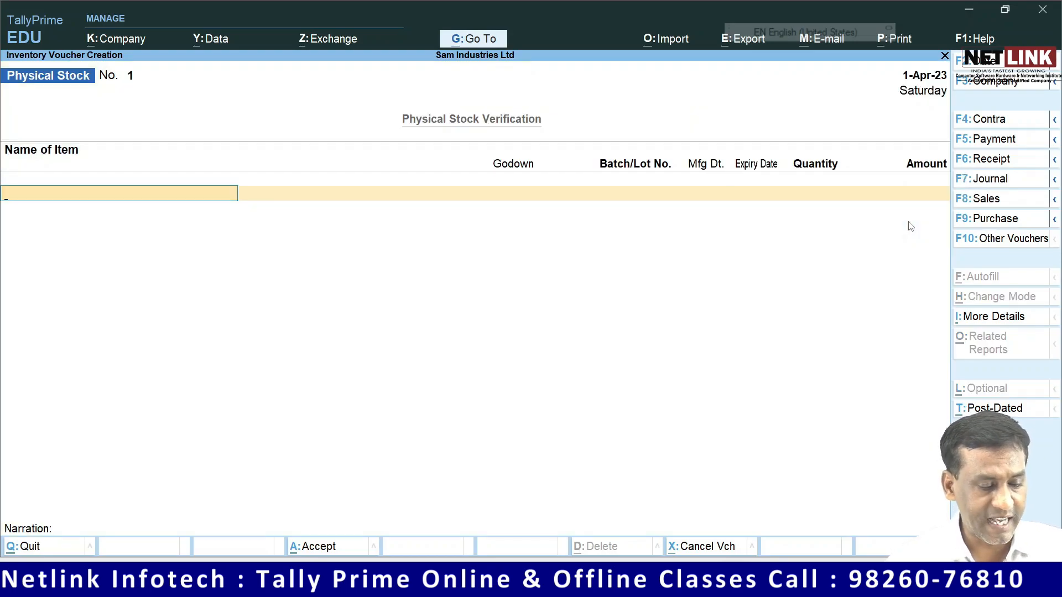
- Add BIRLA WHITE CEMENT to the physical stock voucher and select Godawn No .1 as its godown
key("Return")
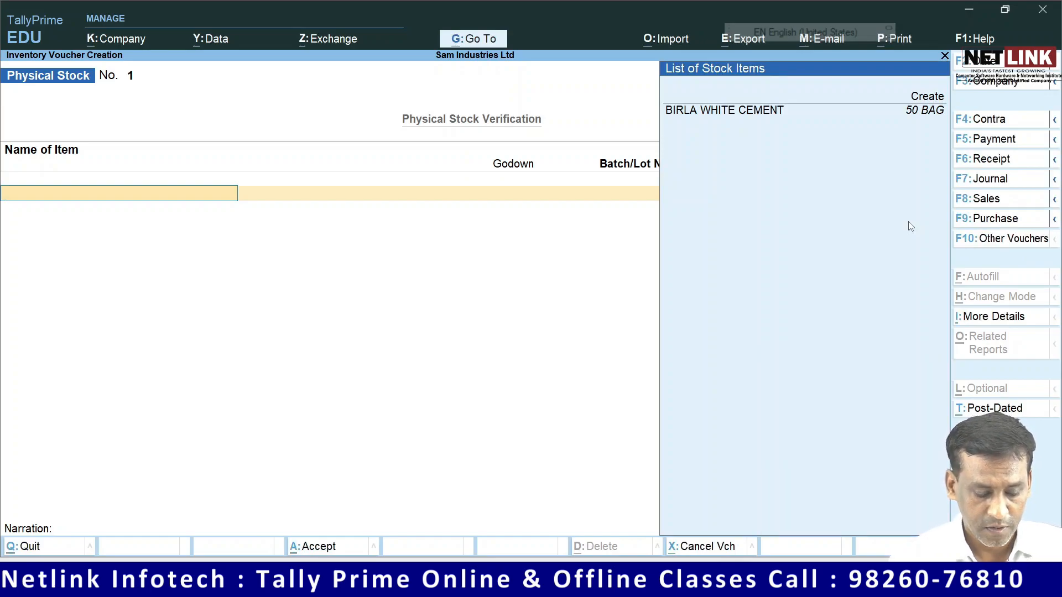
key("Down")
key("Return")
type("S")
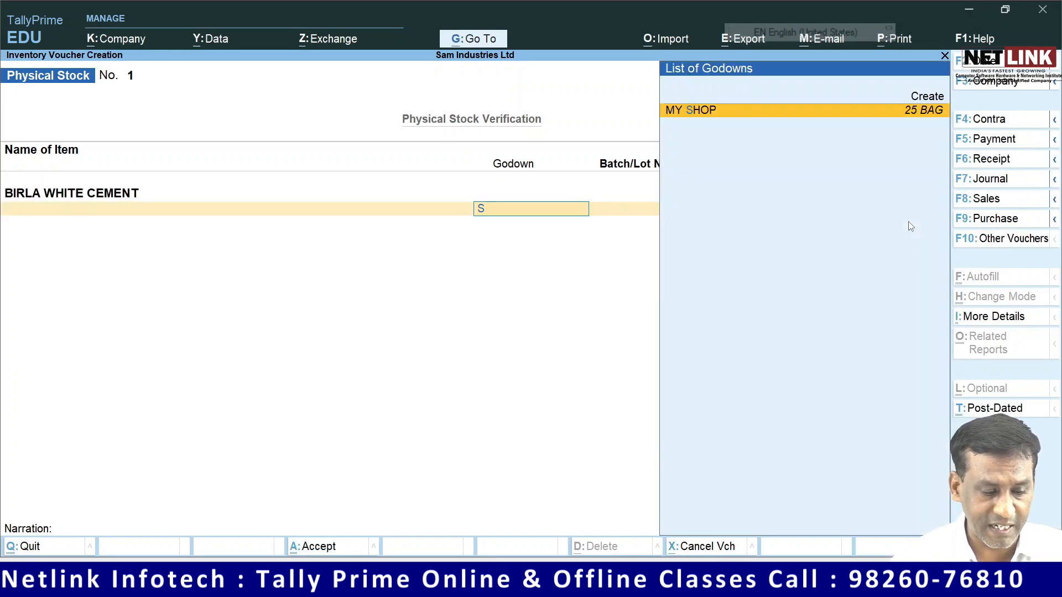
key("BackSpace")
key("Down")
key("Up")
key("Down")
key("Up")
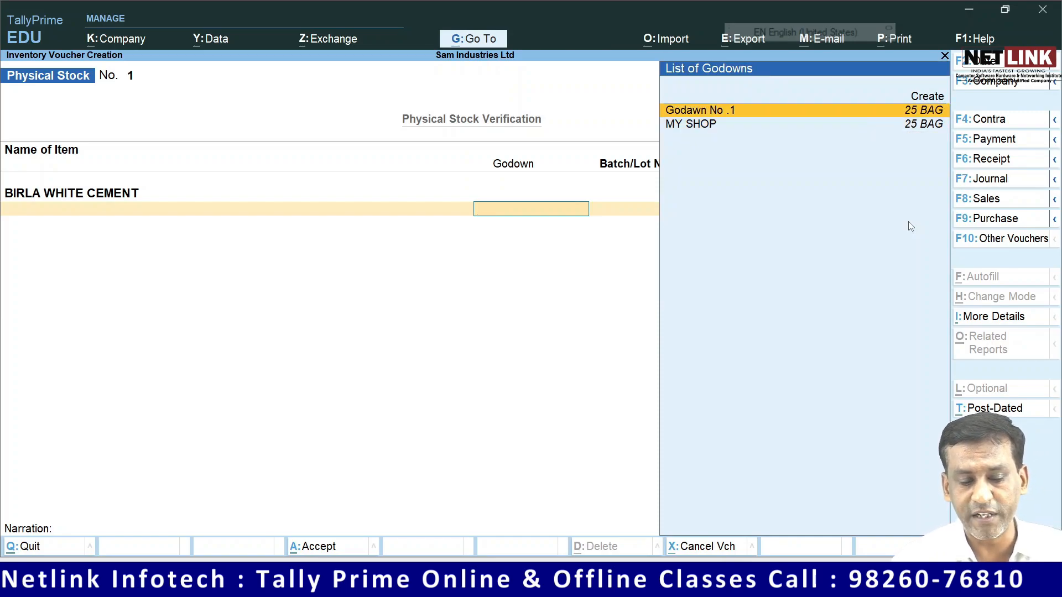
key("Return")
- Set the physically counted quantity to 20 BAG, save the physical stock voucher, and leave voucher entry
type("20")
key("Return")
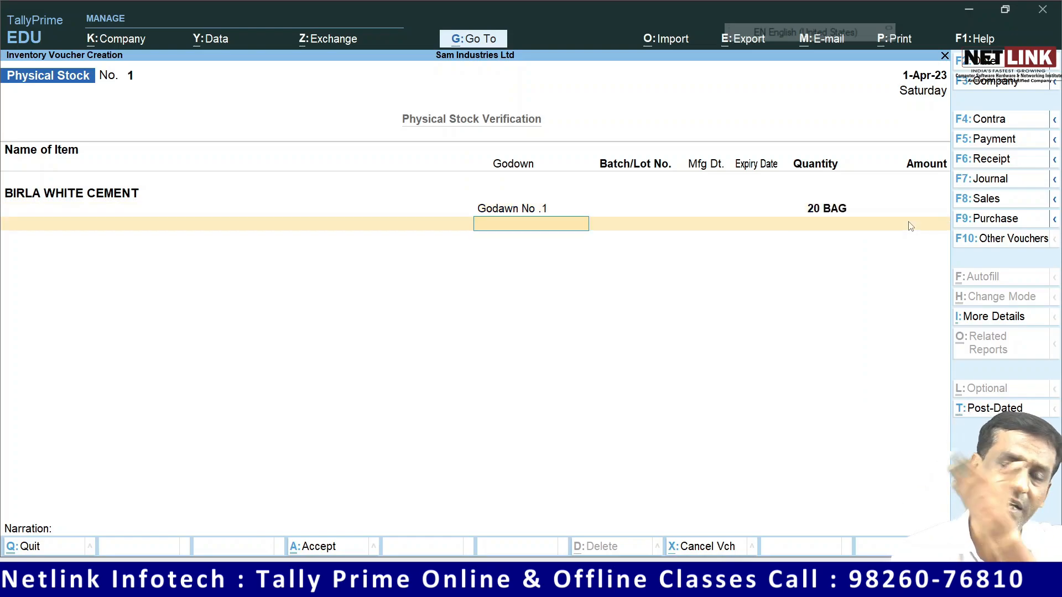
key("Return")
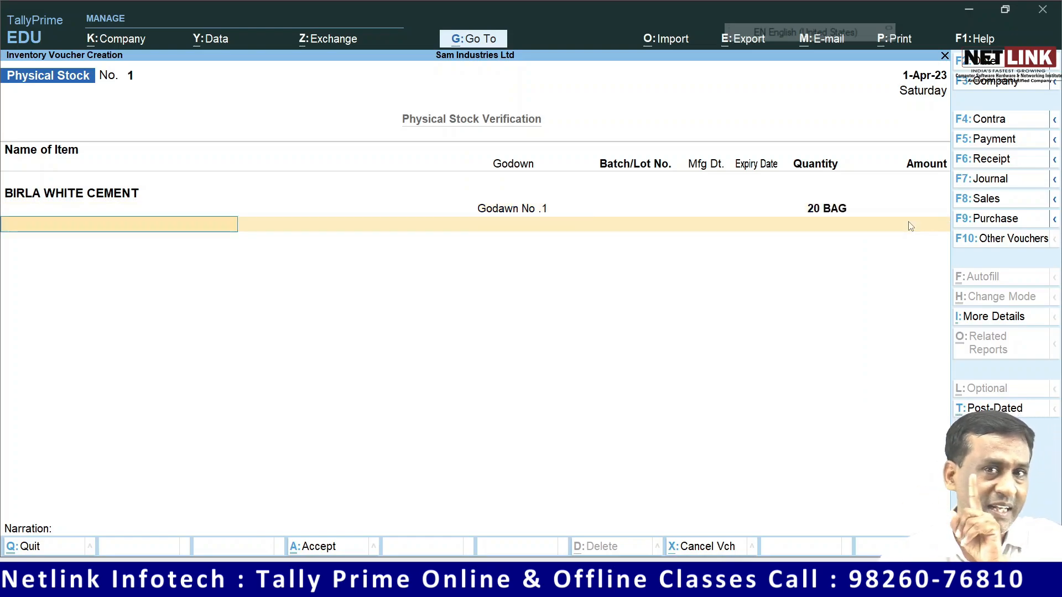
key("Return")
key("Return")
key("Return")
key("Escape")
key("Return")
- View the Godown Summary for Primary to check the godown balances against the physical stock entry
key("d")
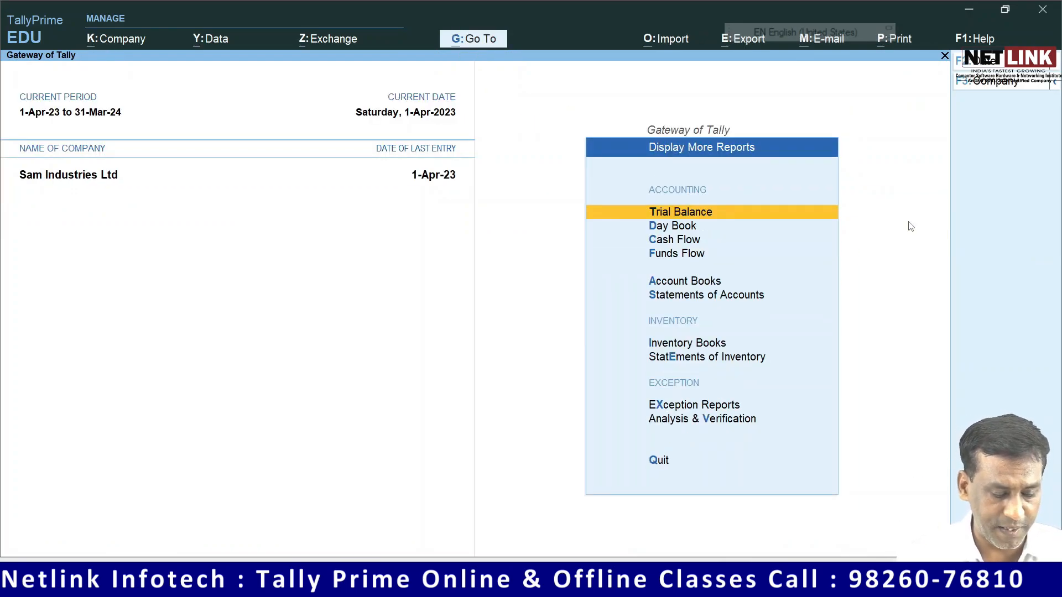
key("Down")
key("Down")
key("Down")
key("Down")
key("Down")
key("Down")
key("Down")
key("Down")
key("Up")
key("Return")
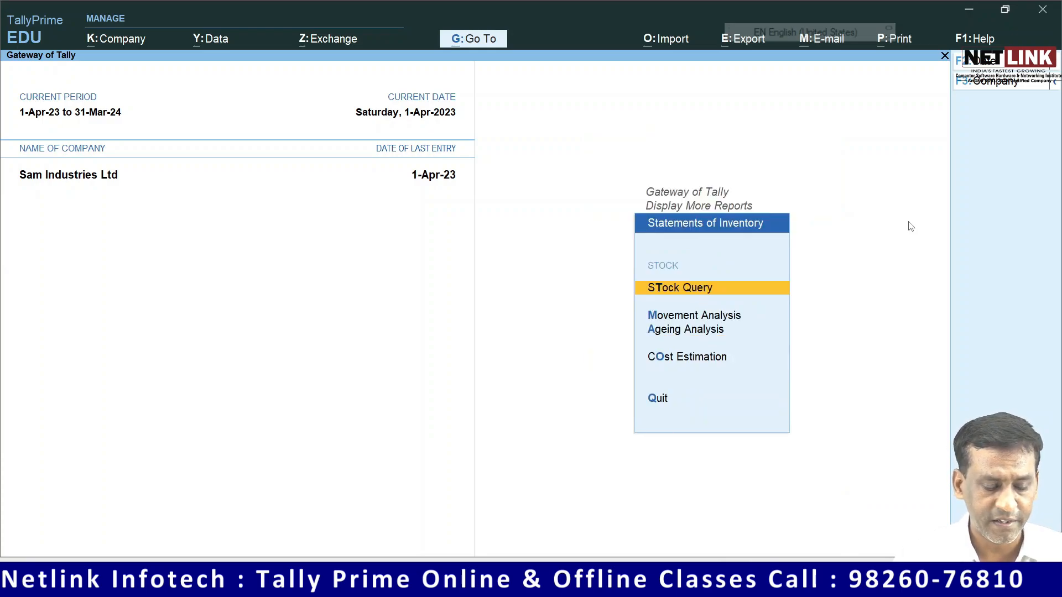
key("Escape")
key("Up")
key("Return")
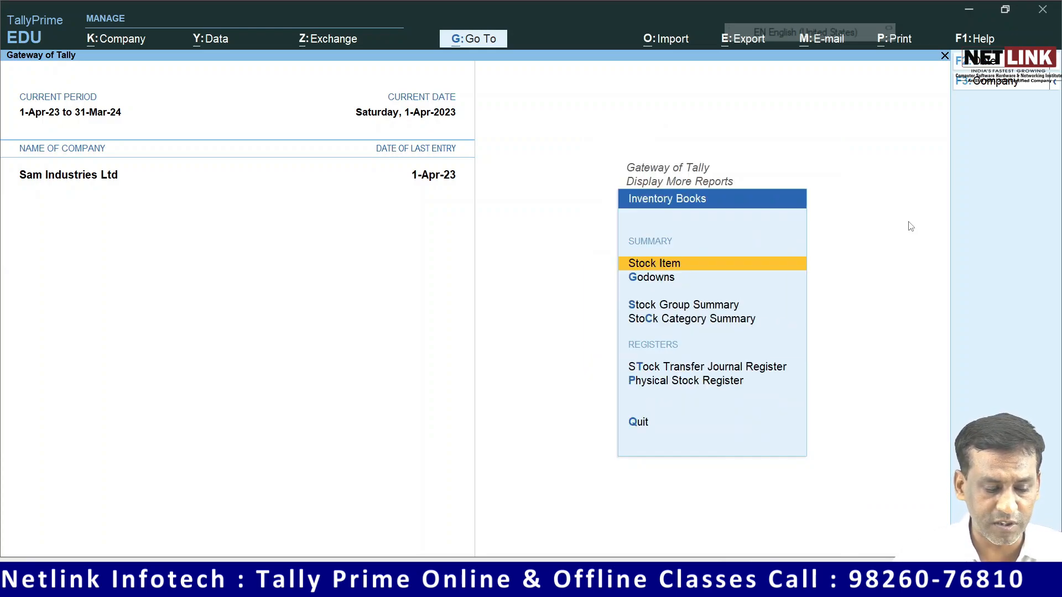
key("Down")
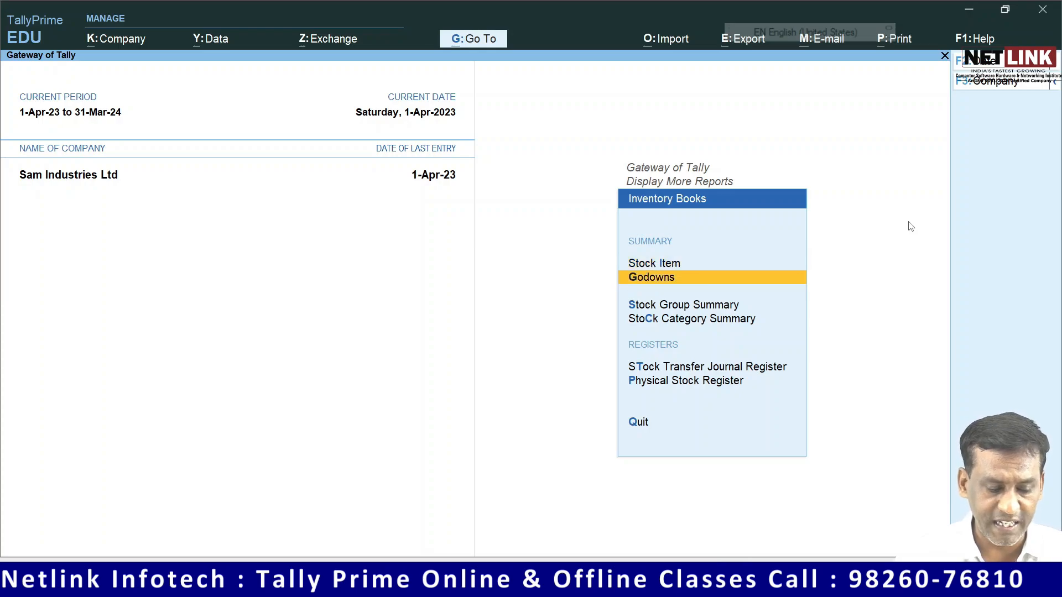
key("Return")
key("Return")
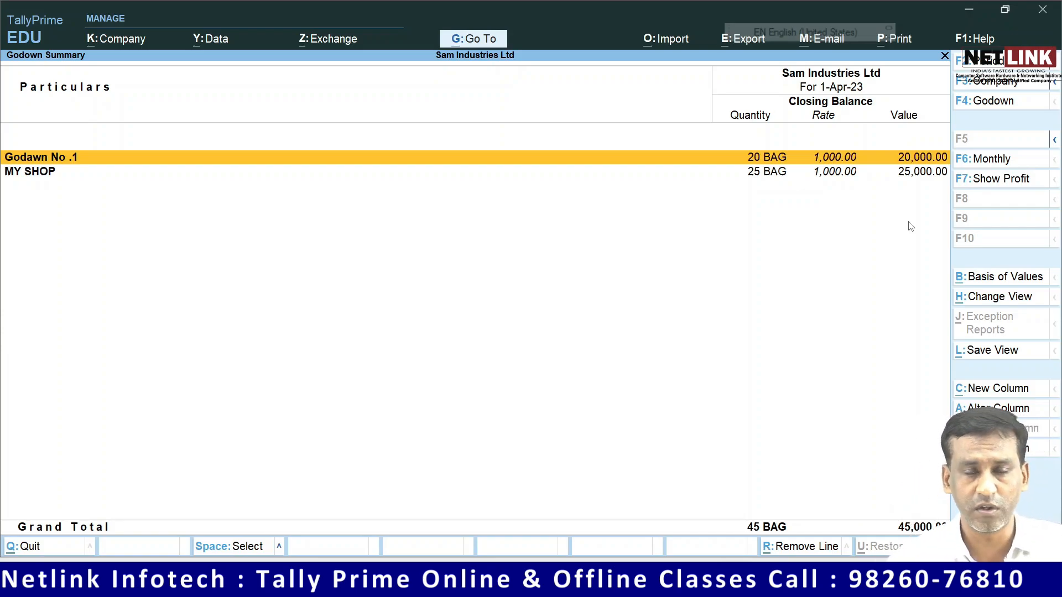
- Drill down from Godawn No .1 to the BIRLA WHITE CEMENT vouchers to examine its stock movements, and return to the Gateway of Tally
key("Return")
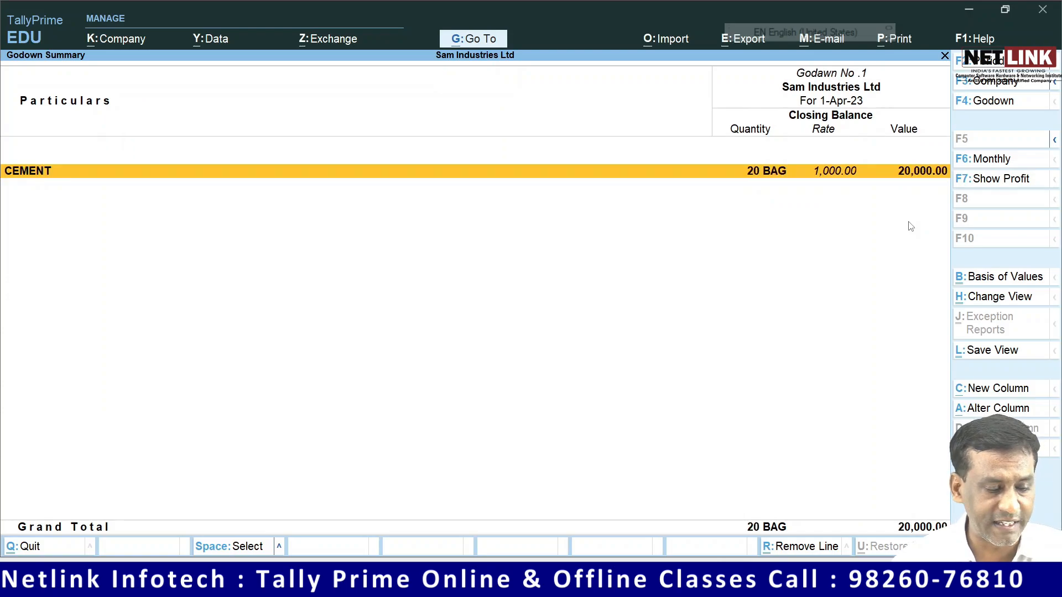
key("Return")
key("Return")
key("Return")
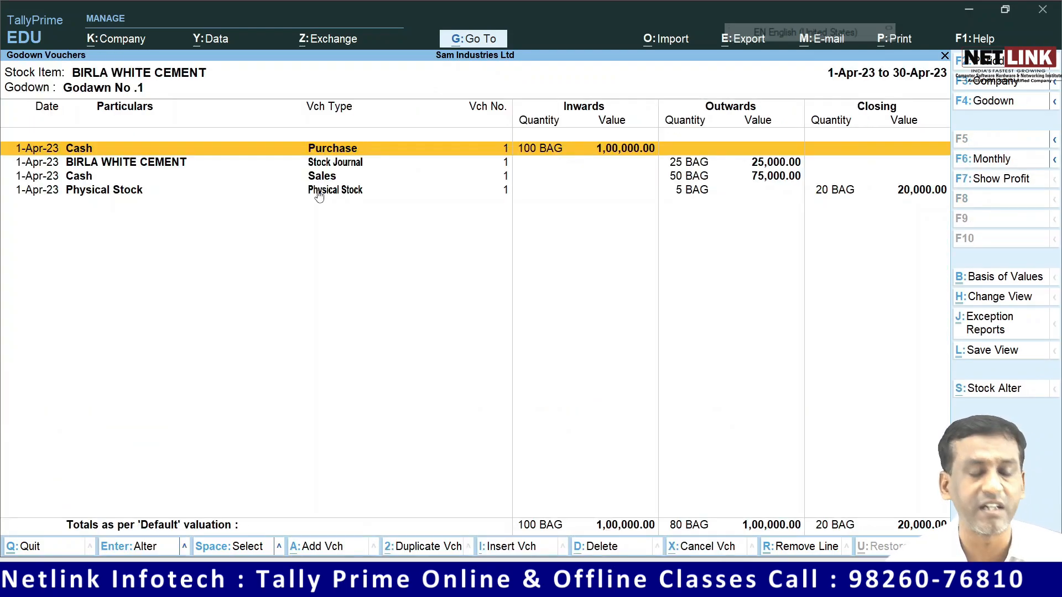
key("Escape")
key("Escape")
key("Escape")
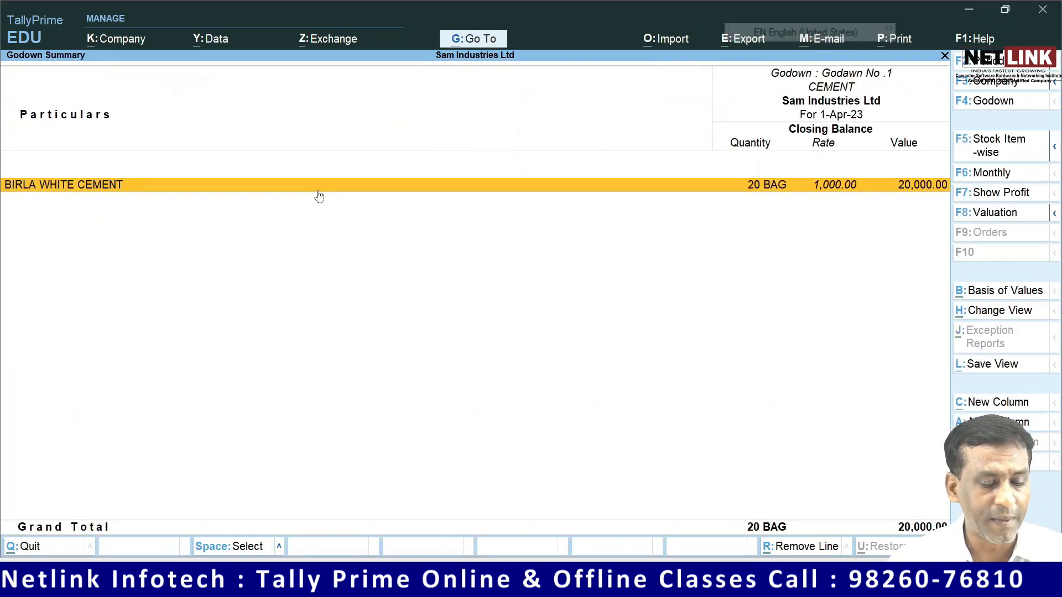
key("Escape")
key("Escape")
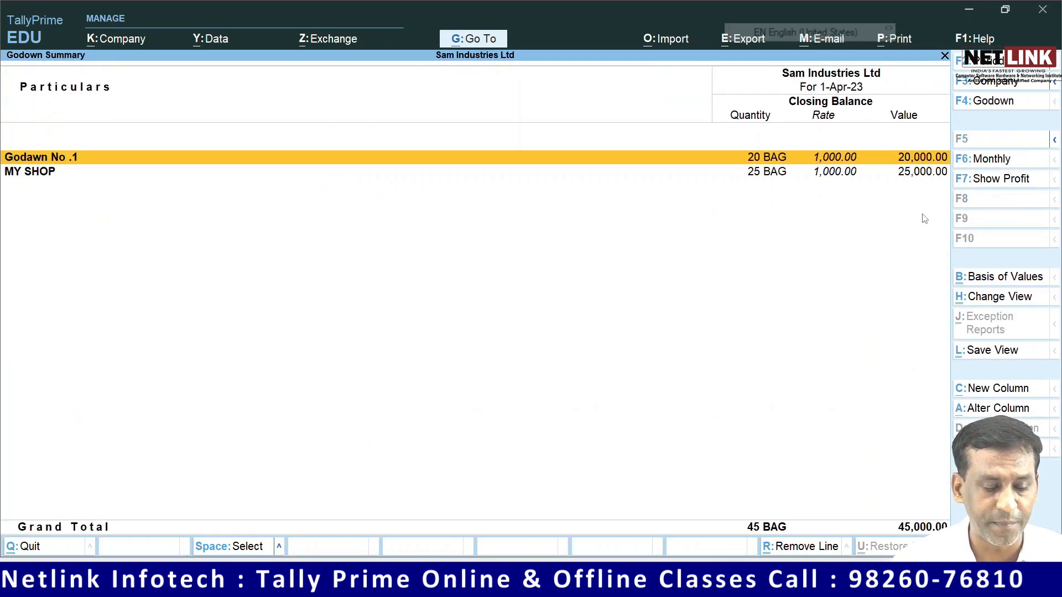
key("Escape")
key("Escape")
key("Escape")
key("Escape")
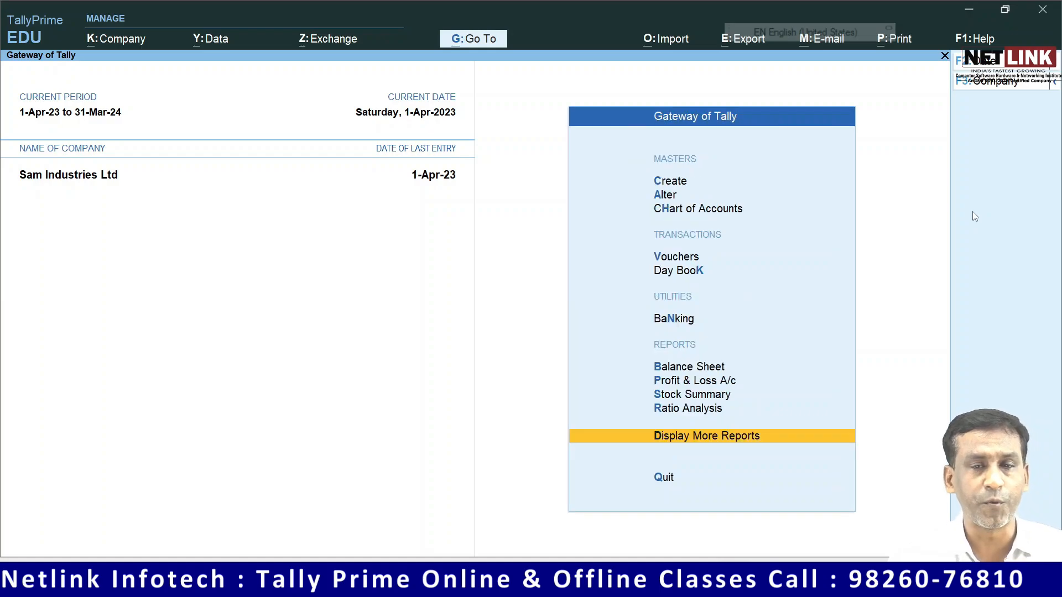
- Start a new sales voucher with Cash as the party account, leaving the dispatch and party details blank
key("Up")
key("Up")
key("Up")
key("Up")
key("Up")
key("Up")
key("Up")
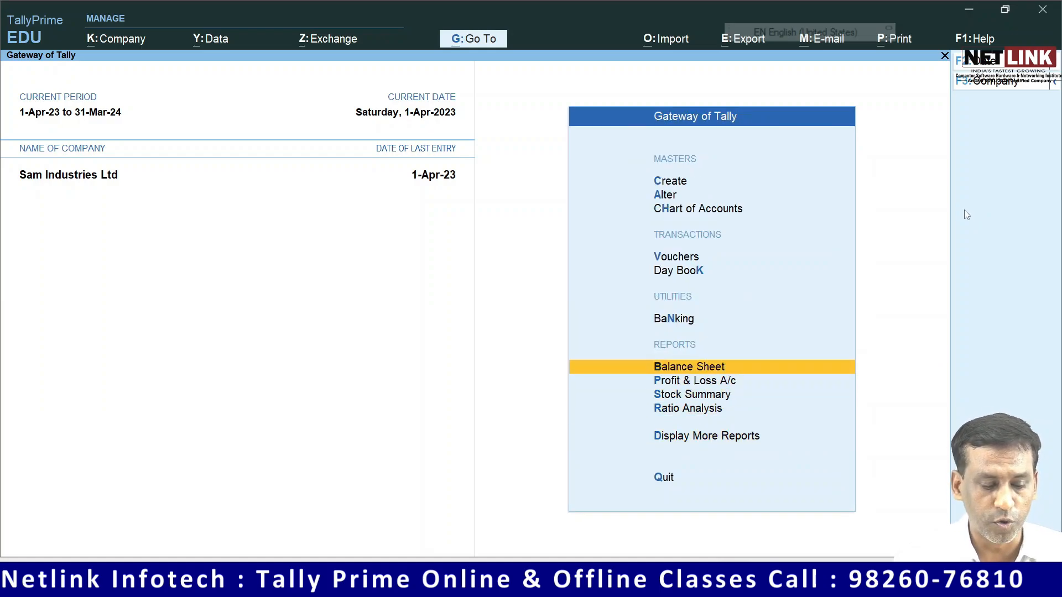
key("Return")
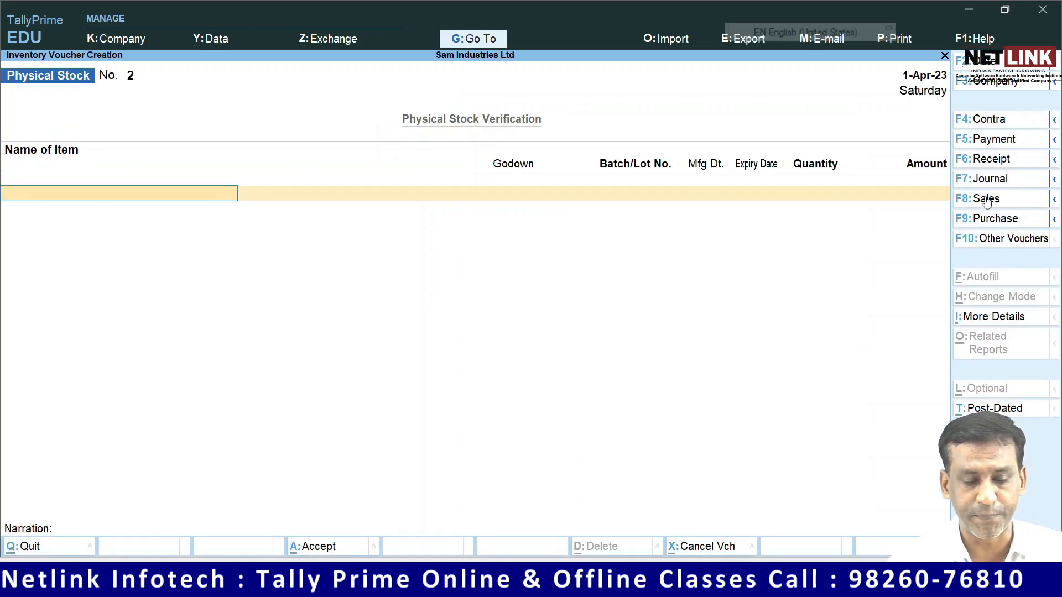
left_click(985, 200)
key("Return")
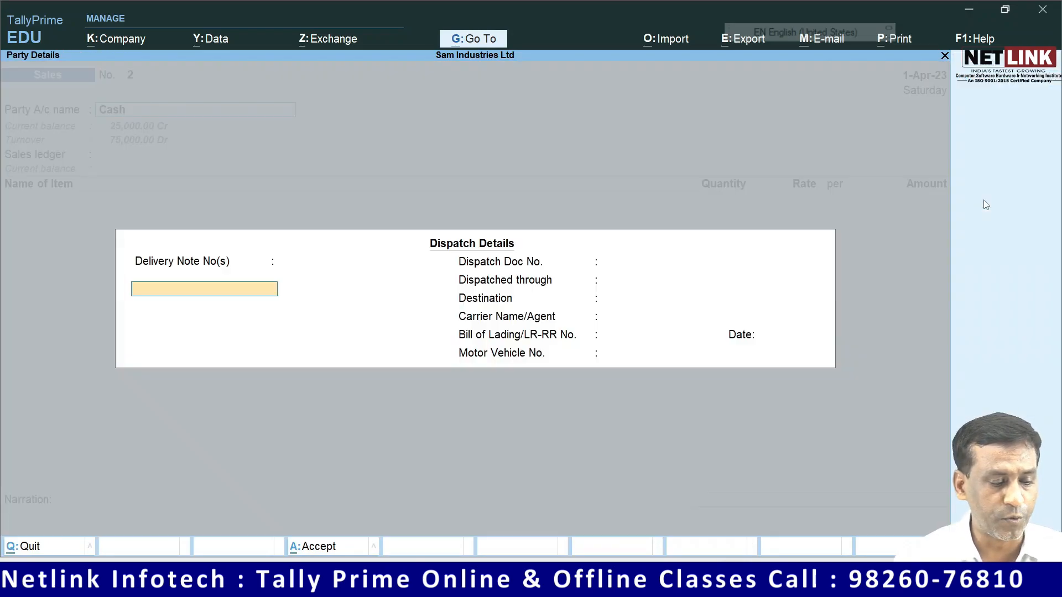
key("Return")
key("Return")
key("Return")
key("Return")
key("Return")
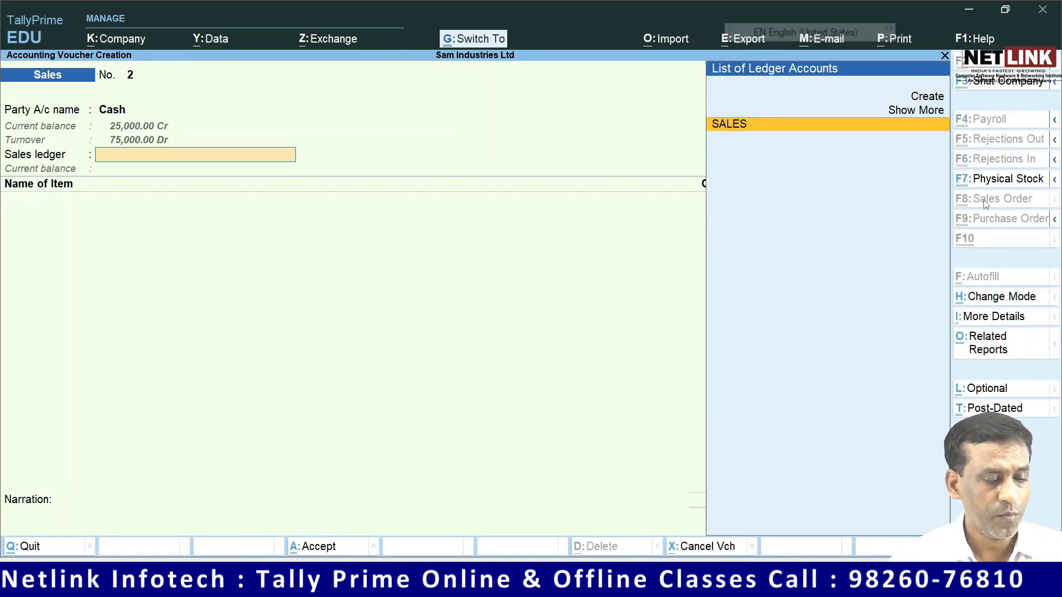
- Use SALES as the voucher's sales ledger and return to the item entry line with the dispatch details still blank
key("Return")
key("Return")
key("Return")
key("Return")
key("Return")
key("Return")
key("Return")
key("Return")
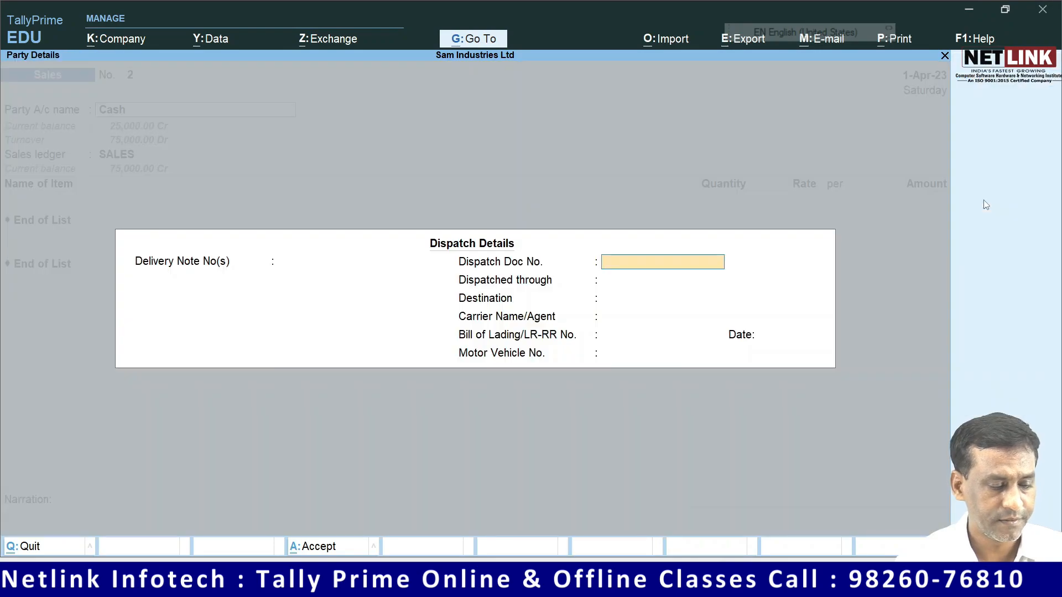
key("Return")
key("Return")
key("Return")
key("Return")
key("Return")
key("Return")
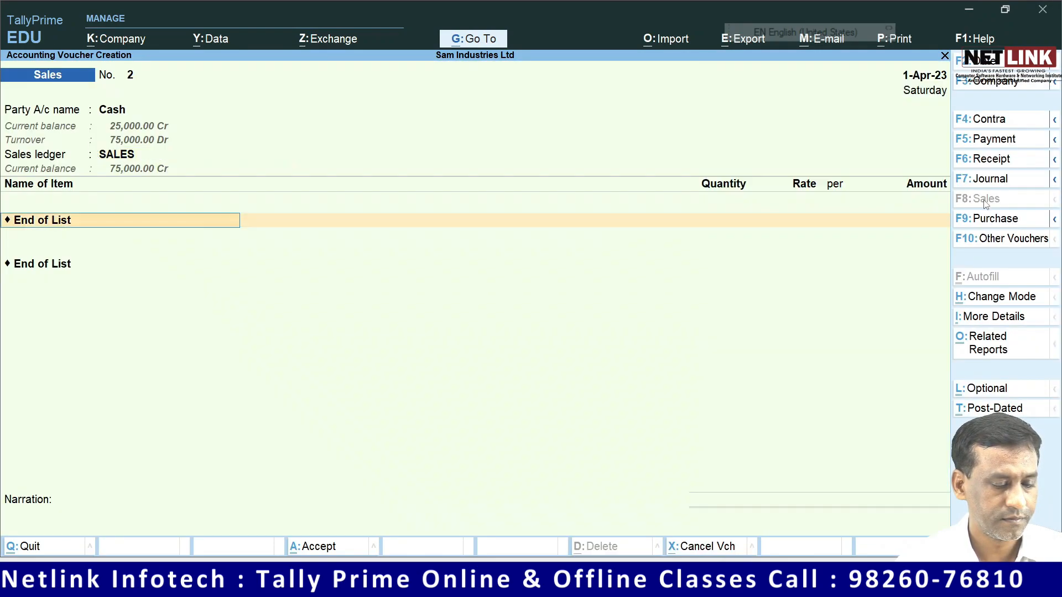
- Add BIRLA WHITE CEMENT to the sales voucher and allocate 20 BAG from Godawn No .1 at 1,500 per BAG
key("Down")
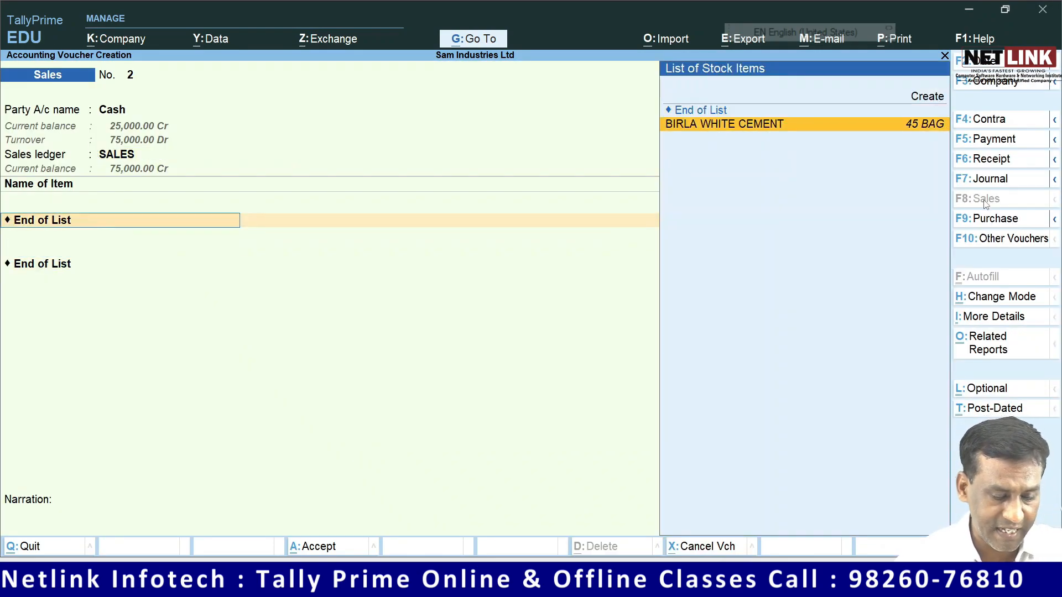
key("Return")
type("S")
key("BackSpace")
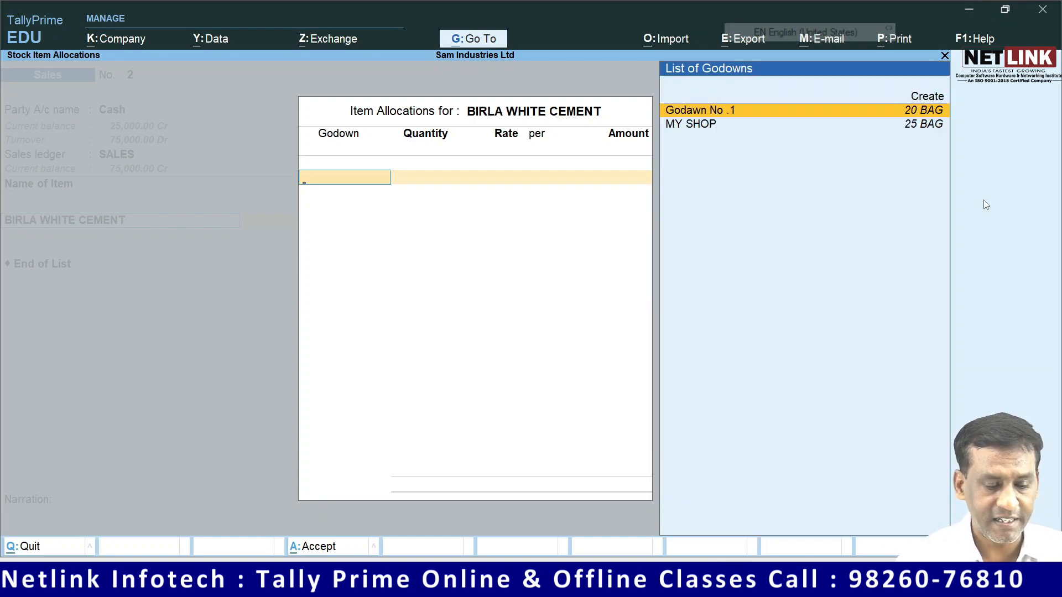
key("Return")
type("20")
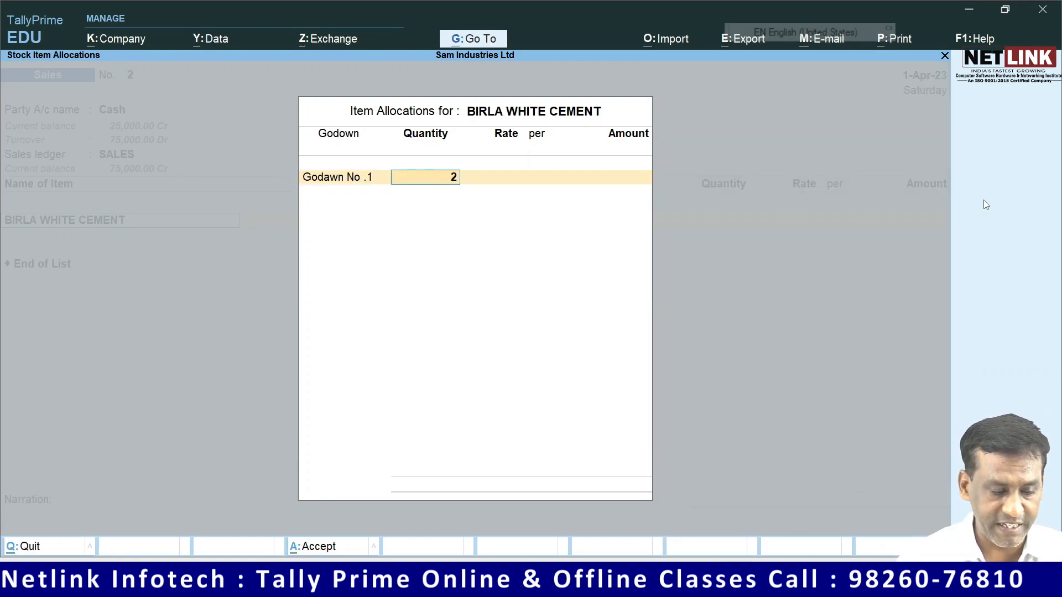
key("Return")
key("Return")
key("Return")
key("Return")
- Allocate another 25 BAG of the cement from MY SHOP at 1,500 per BAG
type("A")
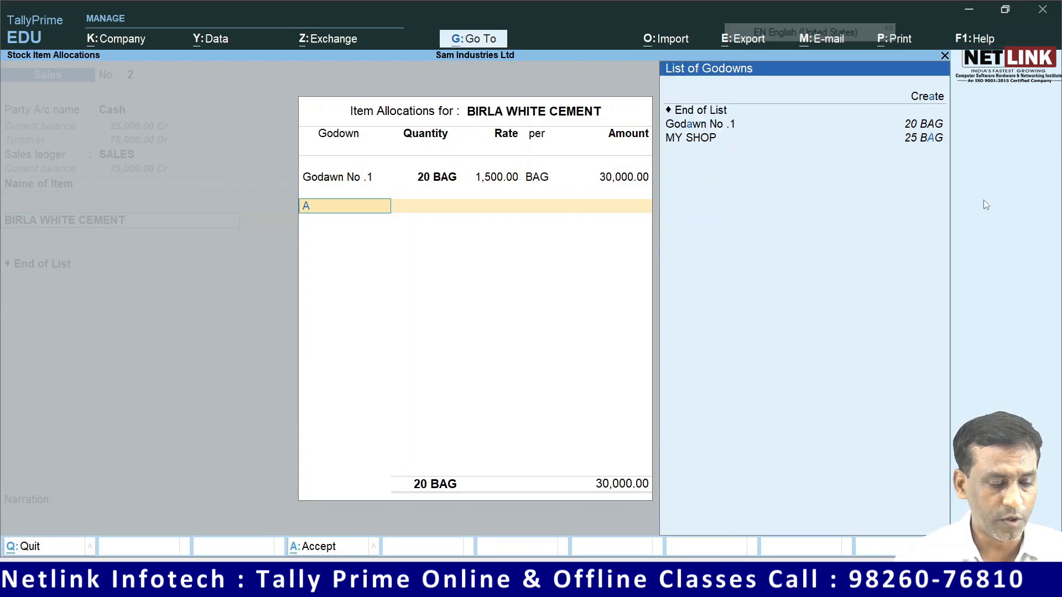
key("Down")
key("Down")
key("Return")
type("25")
key("Return")
key("Return")
key("Return")
key("Return")
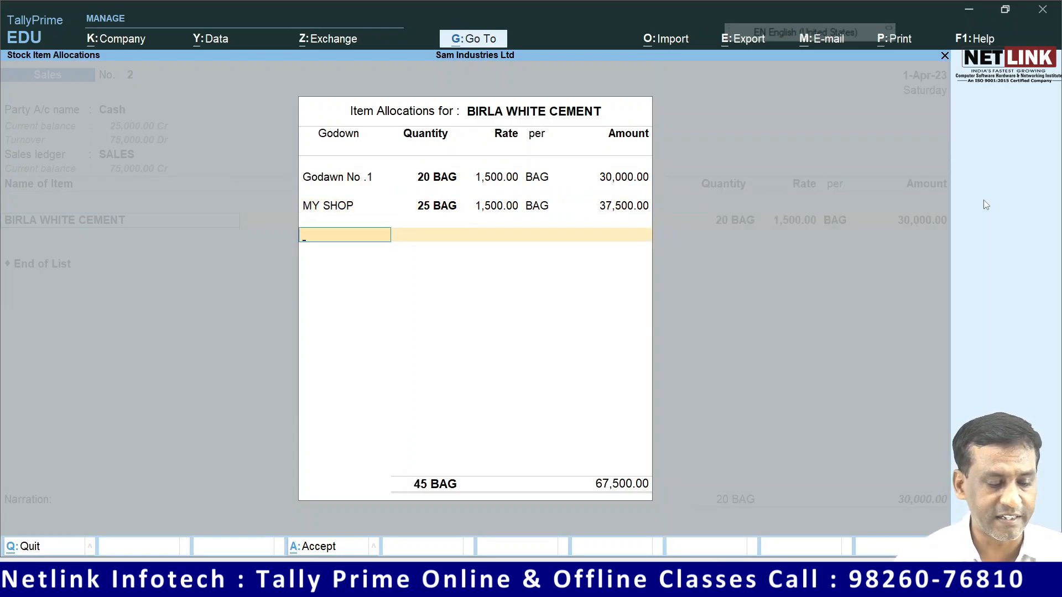
- Finish the item allocations, save the sales voucher, and leave voucher entry
key("Return")
key("Return")
key("Return")
key("Return")
key("Escape")
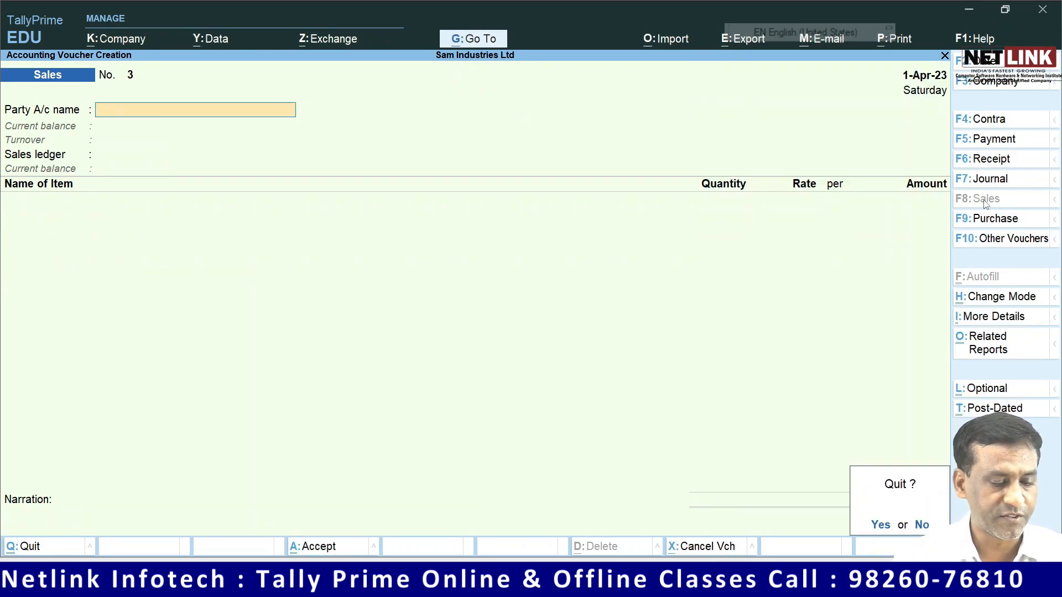
key("Return")
- View the Godown Summary for Primary to check the stock left after the second sale, and return to the Gateway of Tally
key("Down")
key("Down")
key("Down")
key("Down")
key("Down")
key("Down")
key("Down")
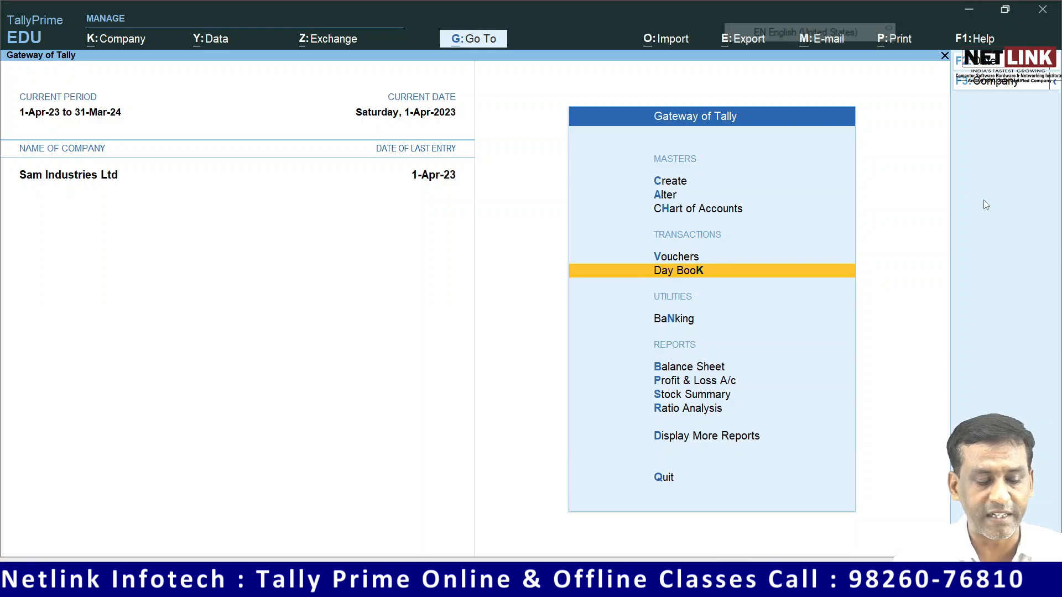
key("Return")
key("Down")
key("Down")
key("Down")
key("Down")
key("Down")
key("Down")
key("Down")
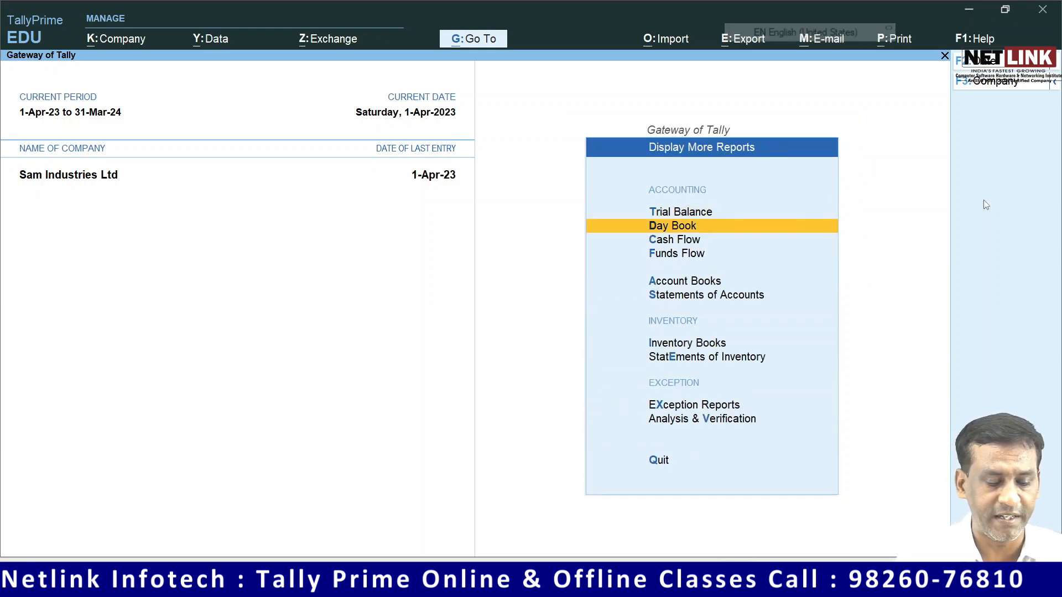
key("Up")
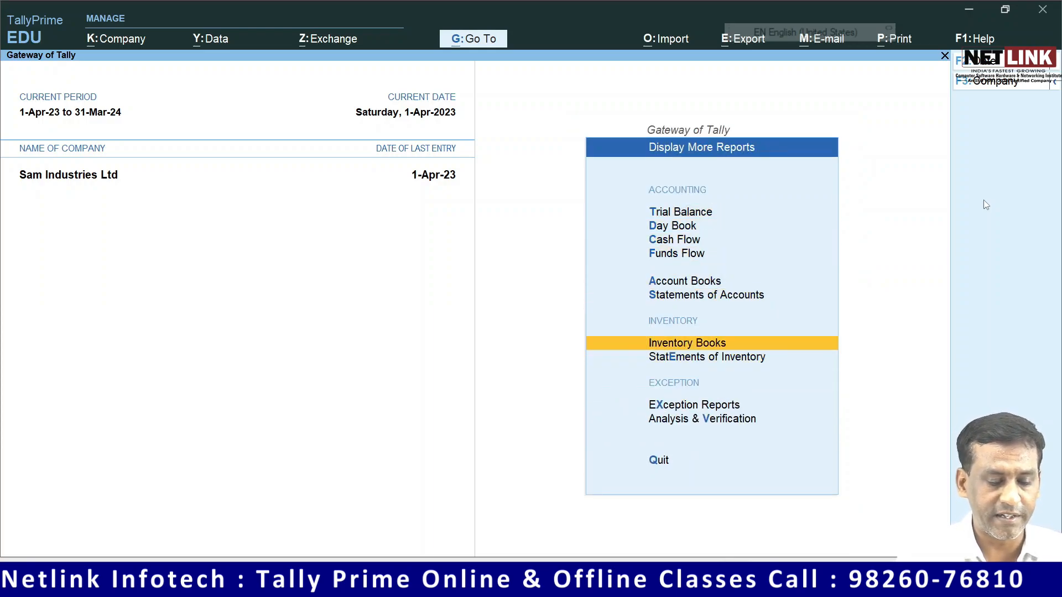
key("Return")
key("Down")
key("Return")
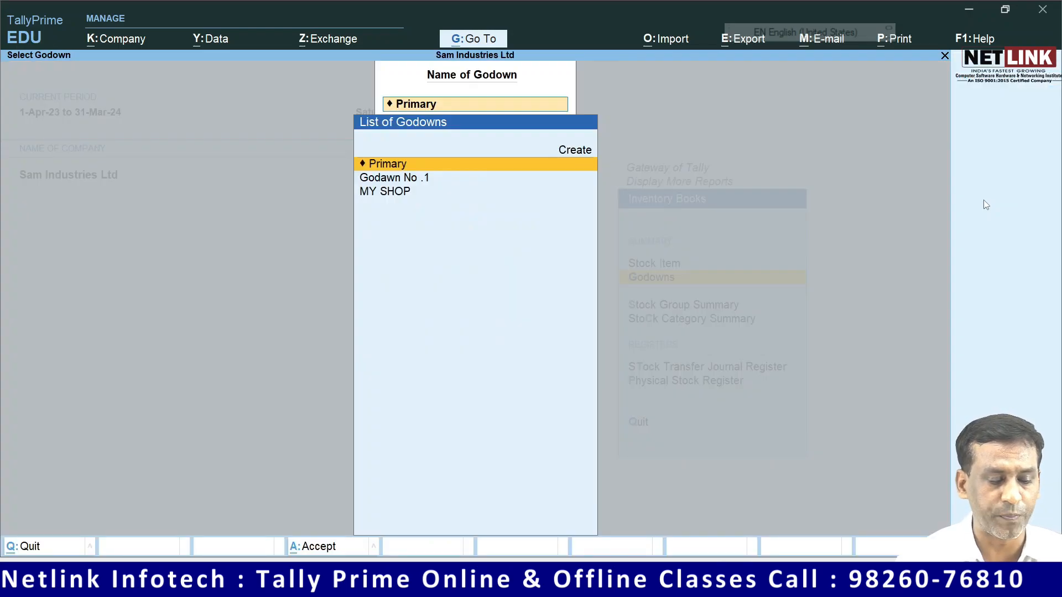
key("Return")
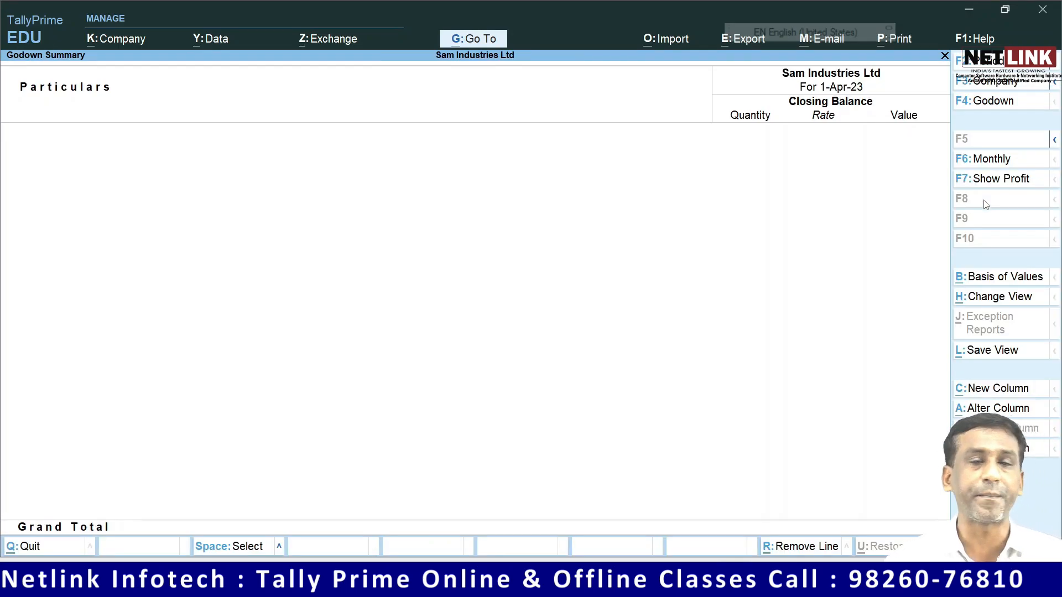
key("Escape")
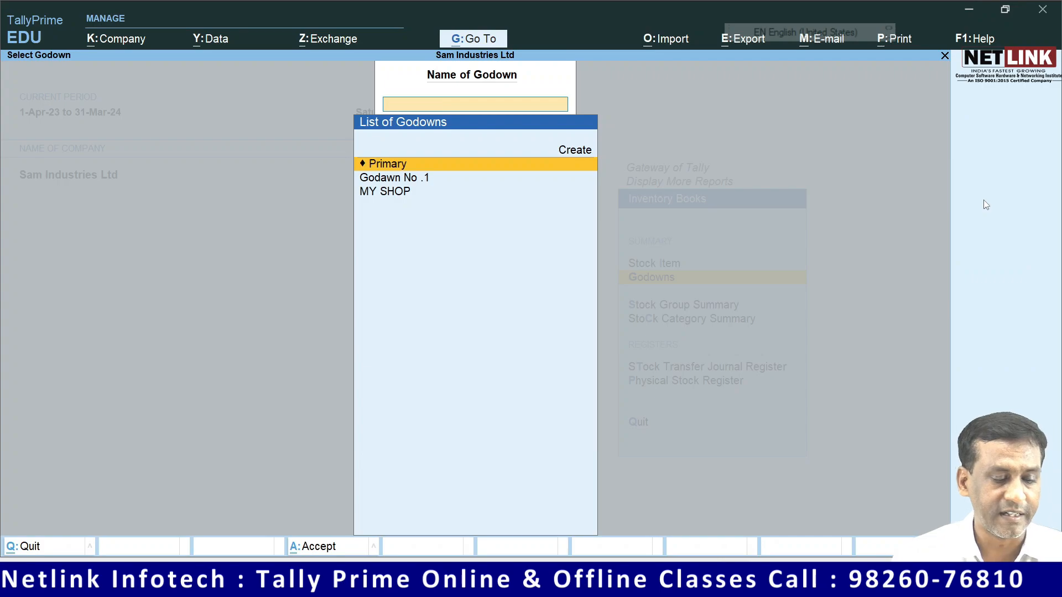
key("Escape")
key("Escape")
key("Escape")
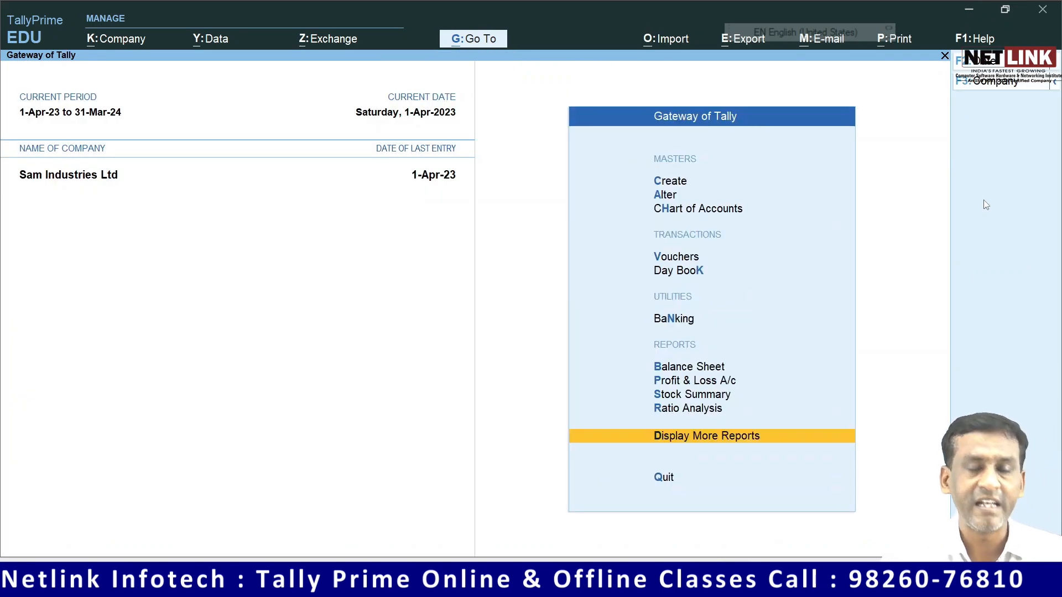